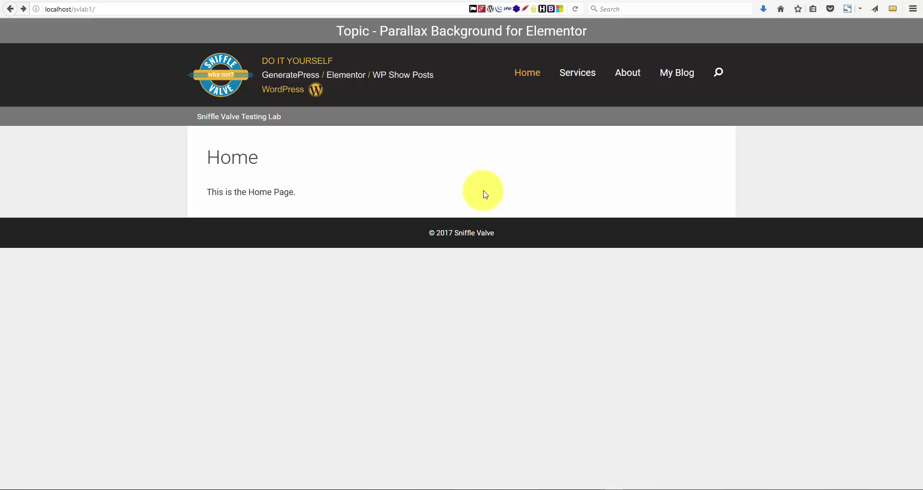
- Switch to the WordPress dashboard and open the Home front page for editing
left_click(80, 487)
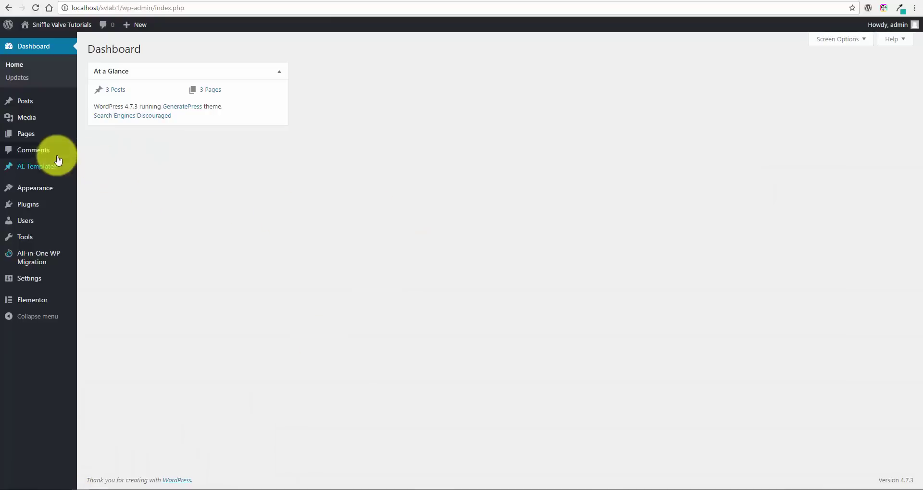
mouse_move(27, 139)
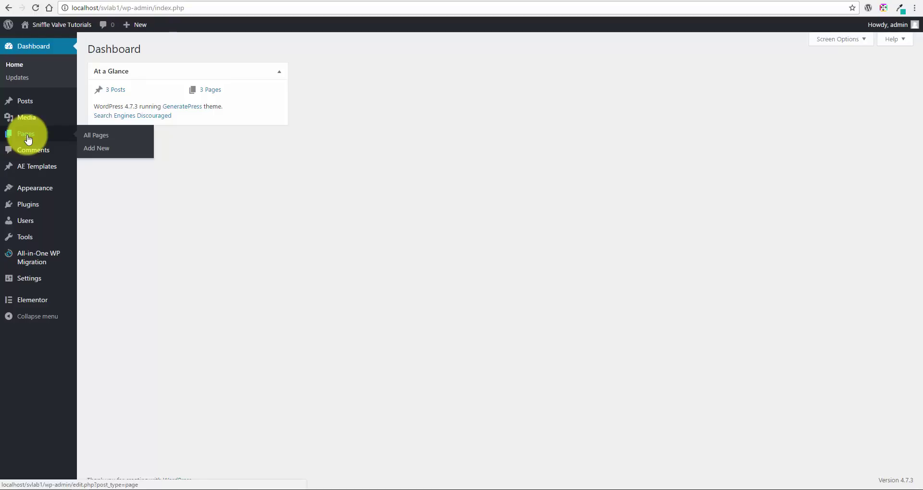
left_click(28, 139)
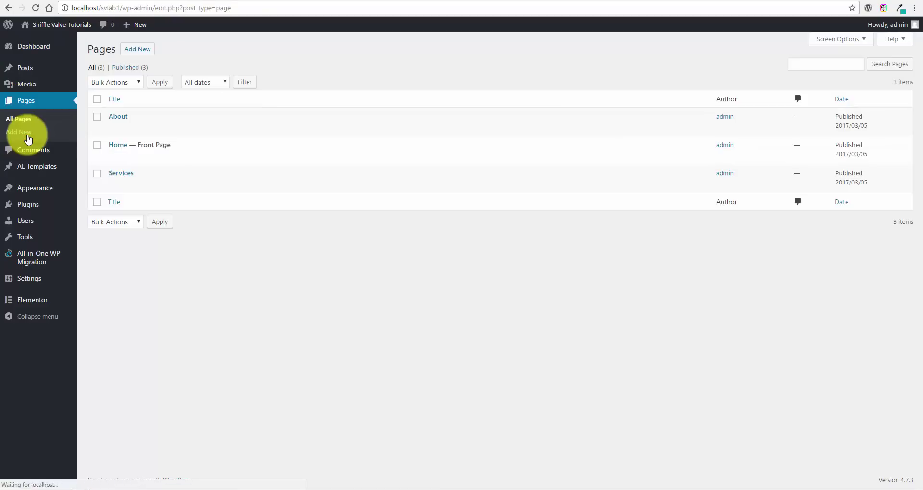
left_click(116, 146)
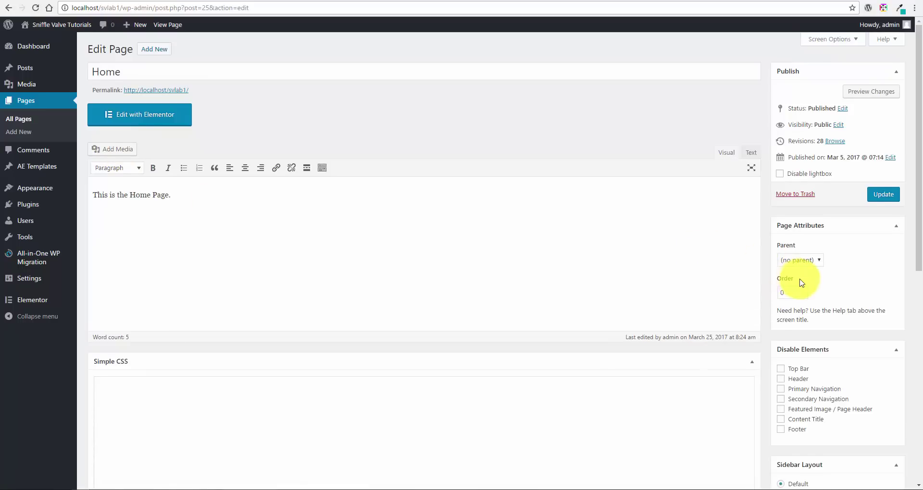
- Disable the Home page's content title, set its page builder container to Full Width, and update the page
scroll(800, 313, "down", 2)
left_click(799, 324)
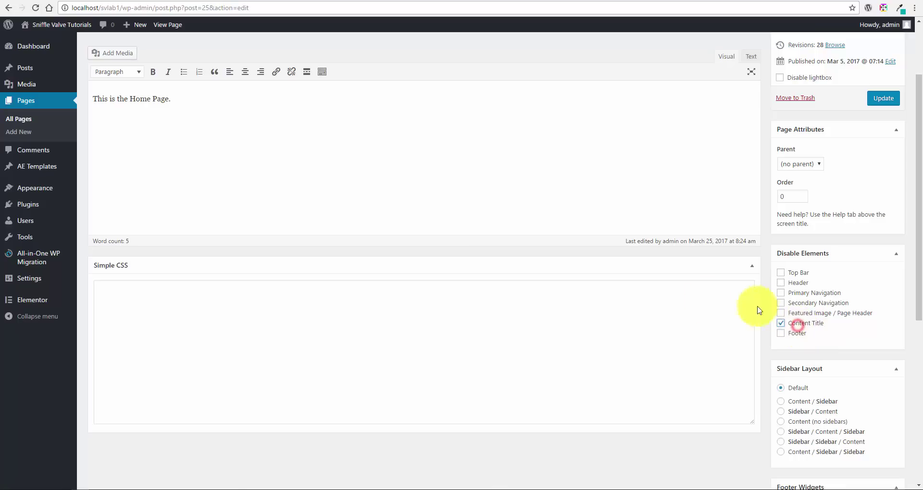
scroll(679, 291, "down", 2)
scroll(679, 290, "down", 4)
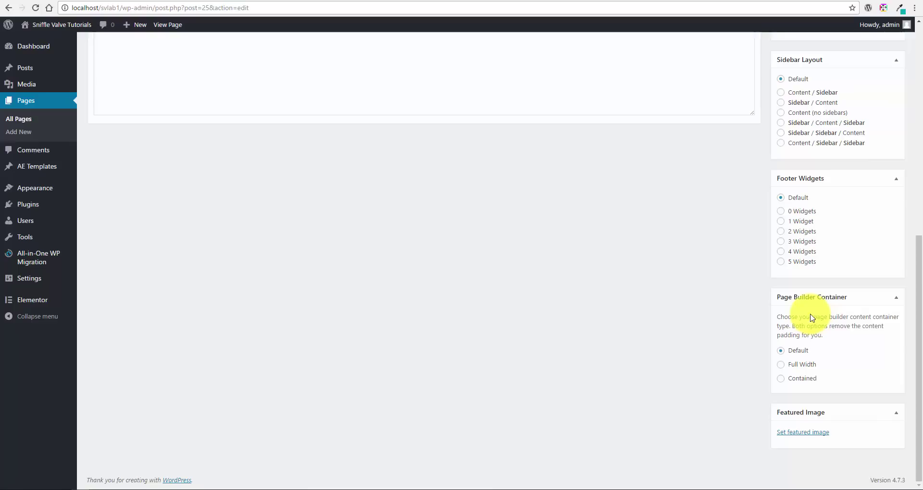
left_click(812, 366)
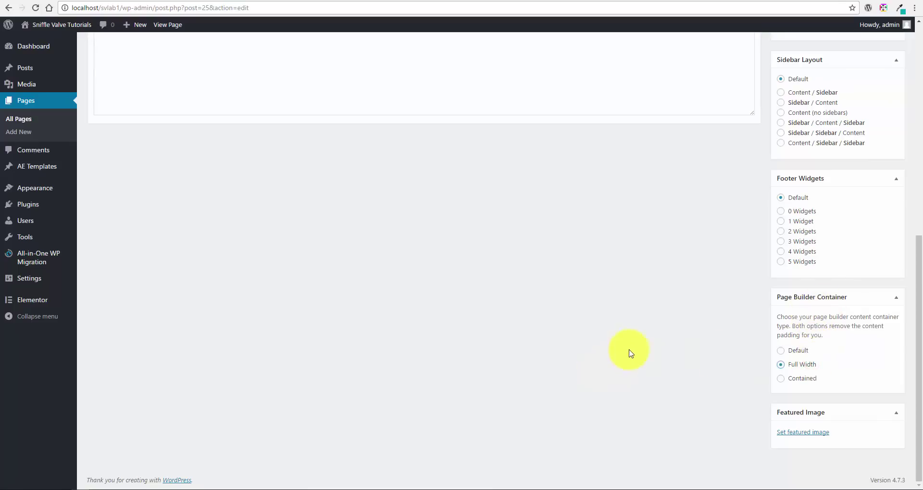
scroll(631, 345, "up", 8)
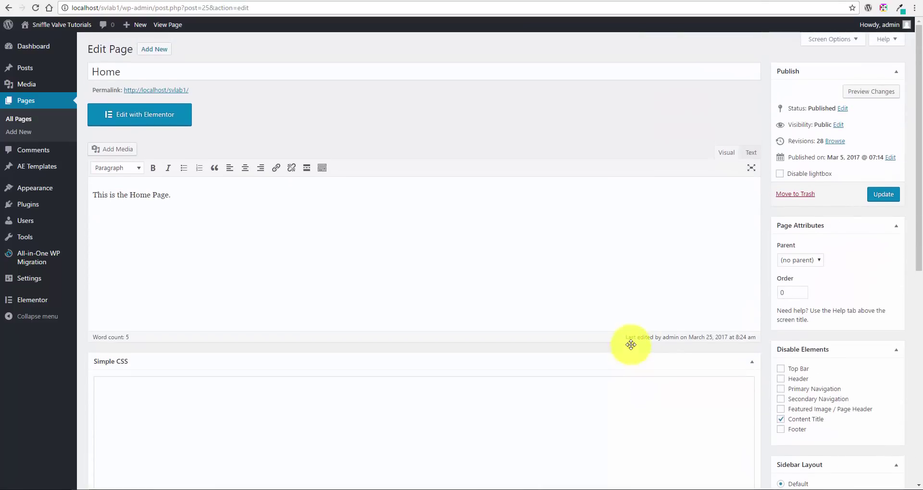
left_click(882, 194)
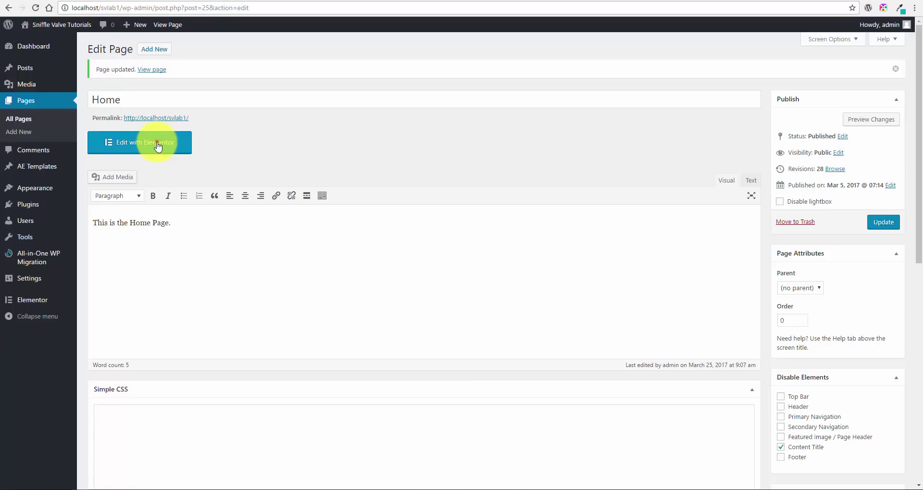
- Edit the Home page with Elementor and replace the existing text section with a new single-column section
left_click(158, 147)
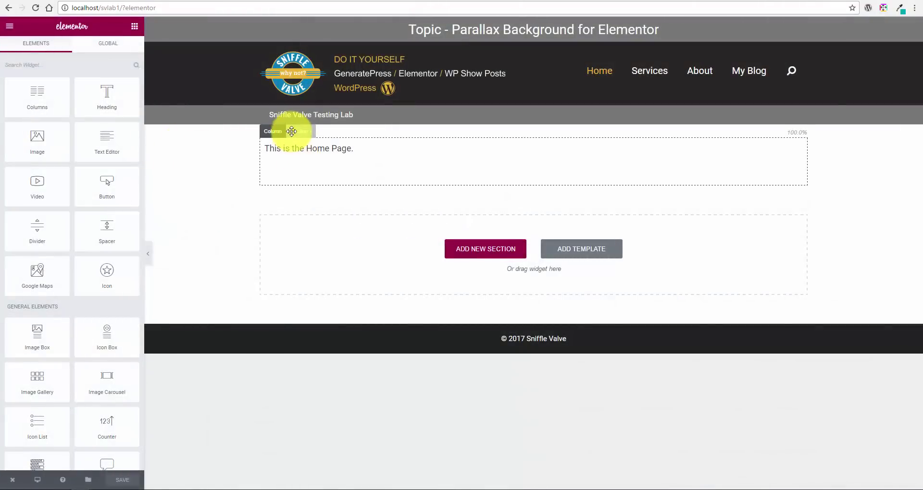
left_click(299, 132)
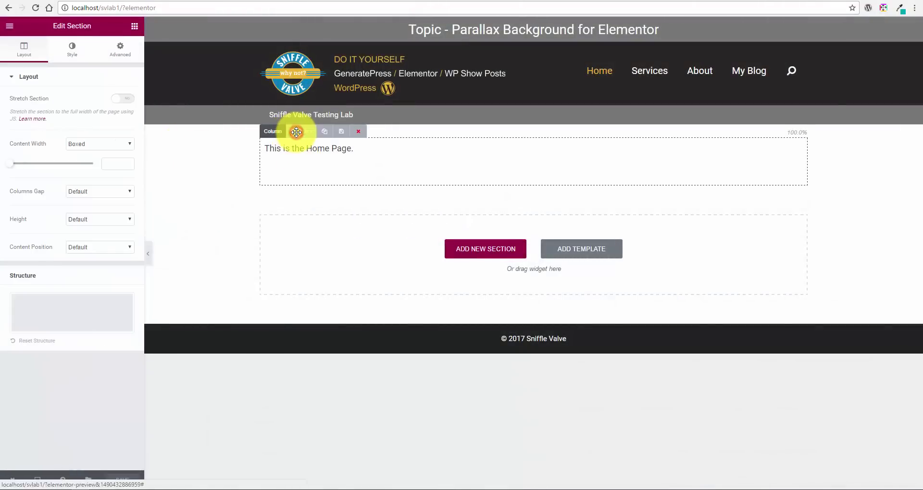
left_click(358, 132)
left_click(517, 234)
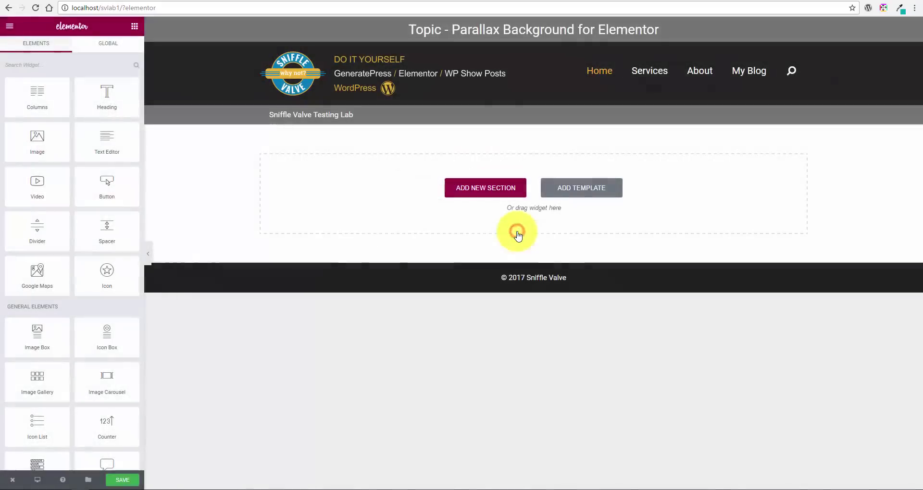
left_click(483, 190)
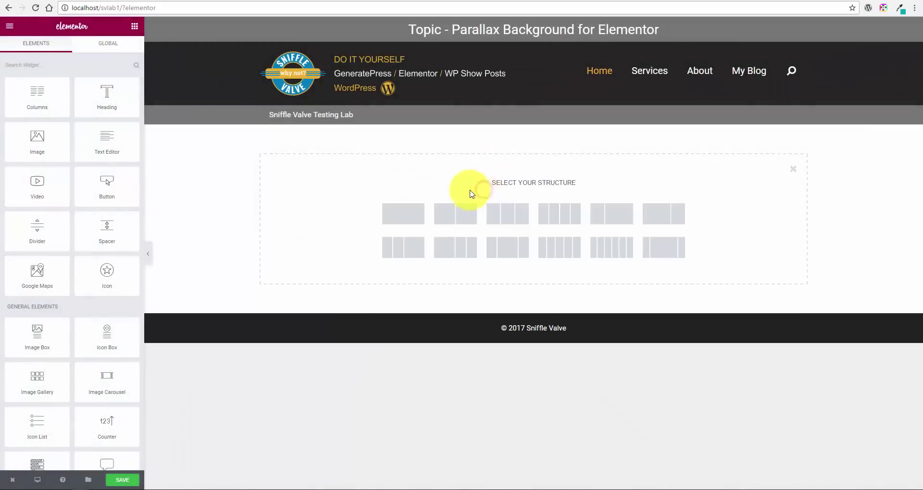
left_click(408, 213)
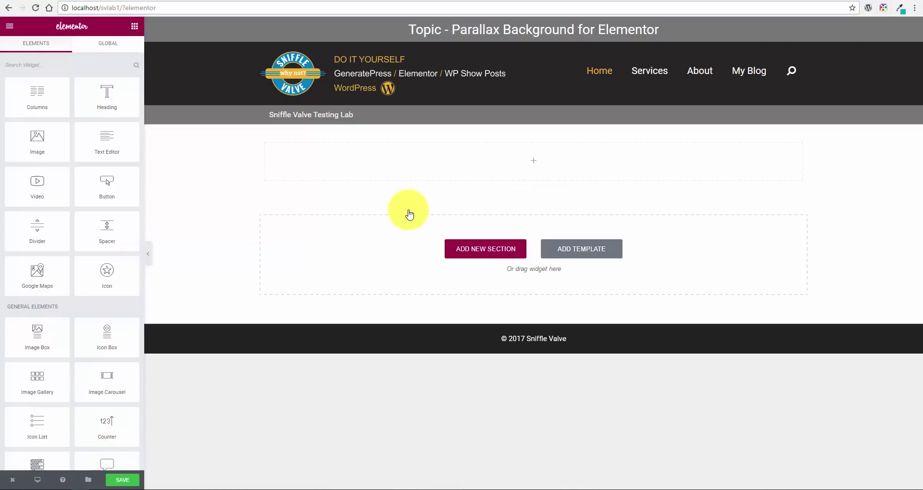
- Give the new section a classic background using the laptop desk image Untitled-1-1.png from the media library
mouse_move(325, 171)
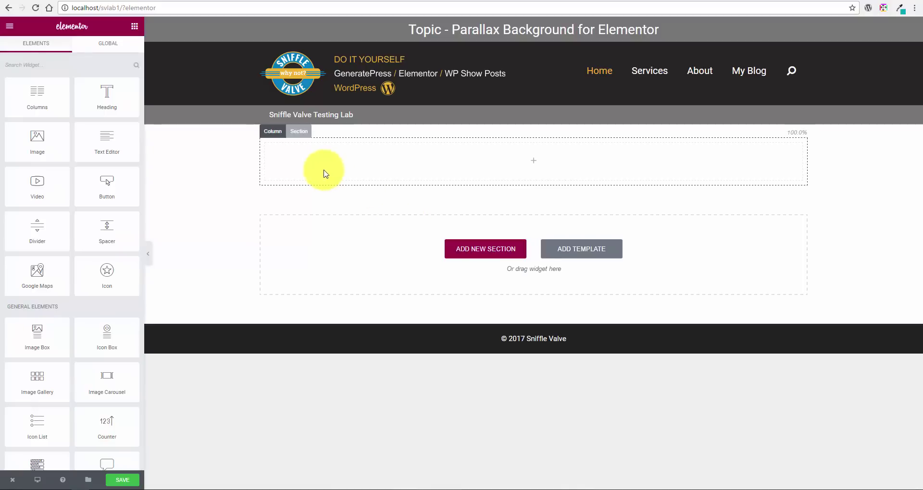
left_click(299, 131)
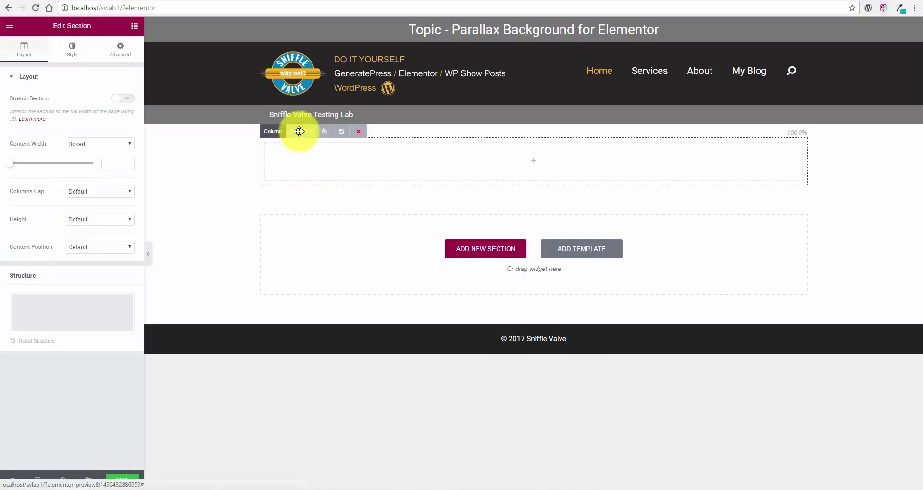
left_click(73, 49)
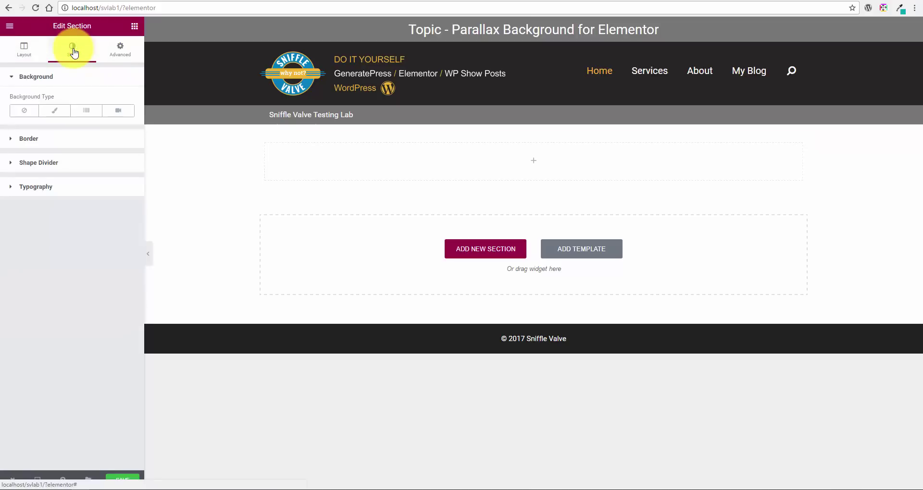
left_click(59, 111)
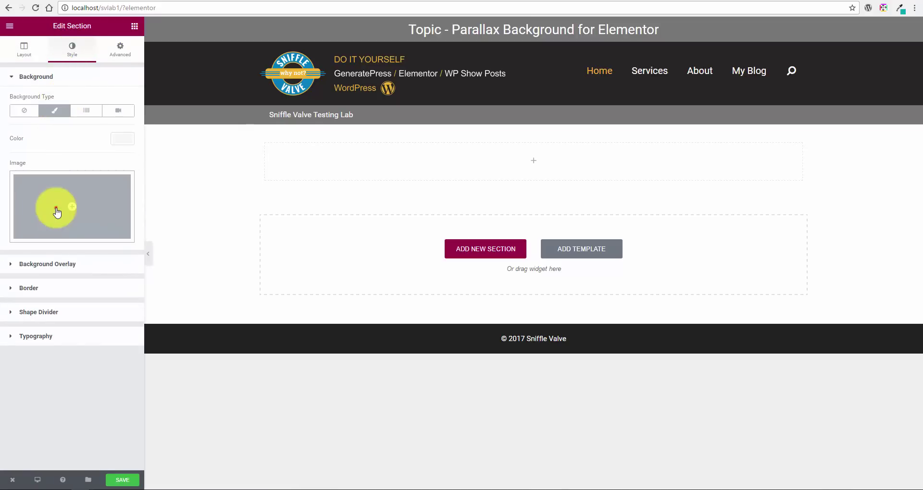
left_click(57, 211)
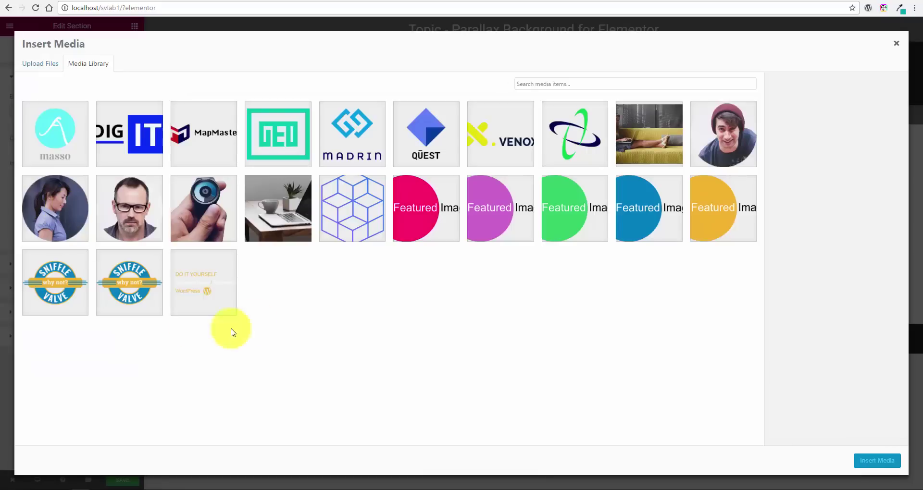
left_click(299, 219)
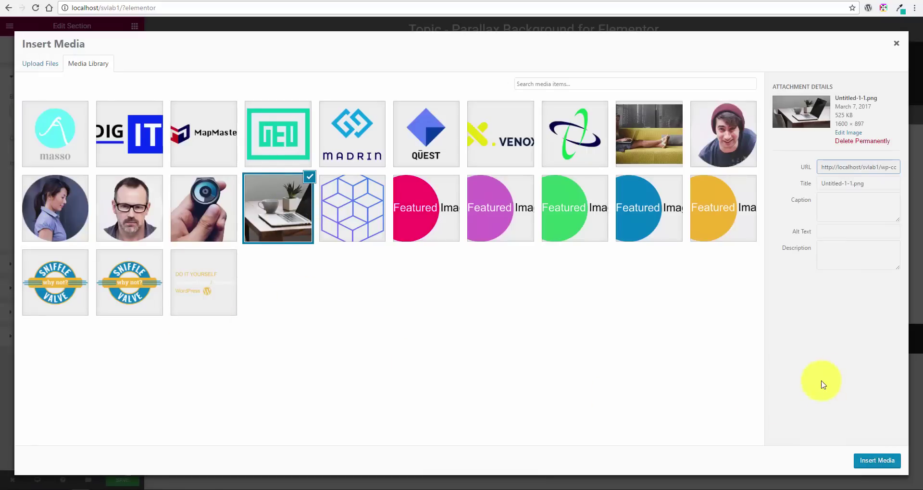
left_click(880, 461)
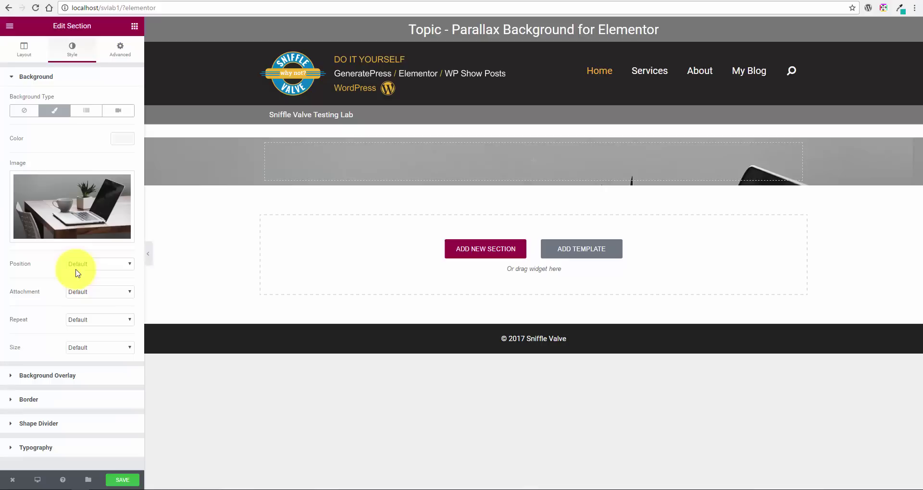
- Set the section's background image attachment to Fixed and its size to Cover, and save the page
left_click(89, 294)
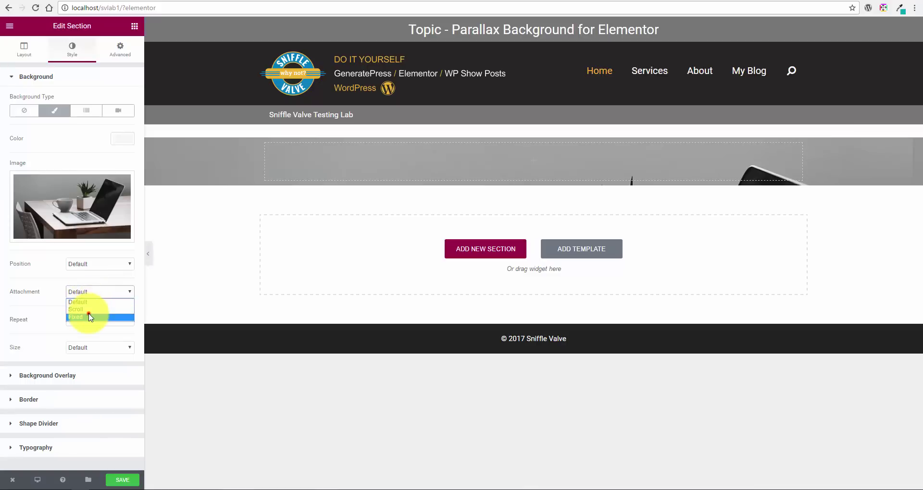
left_click(89, 316)
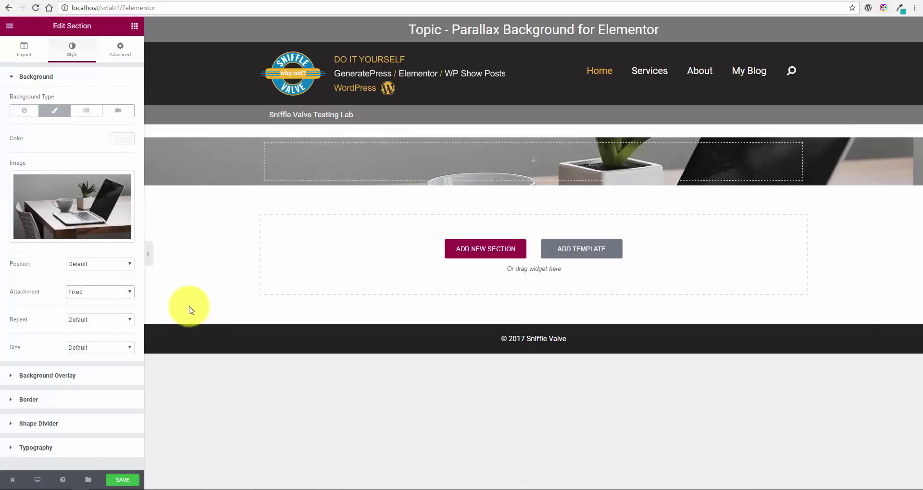
left_click(107, 350)
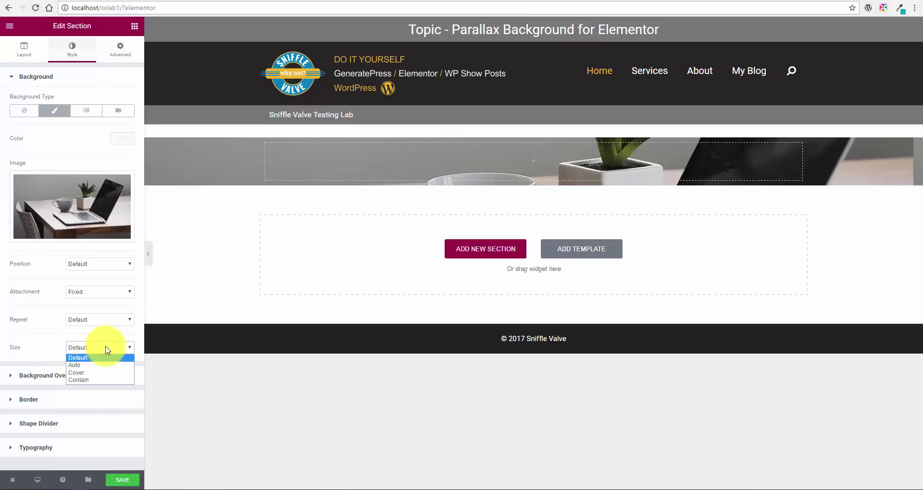
left_click(95, 373)
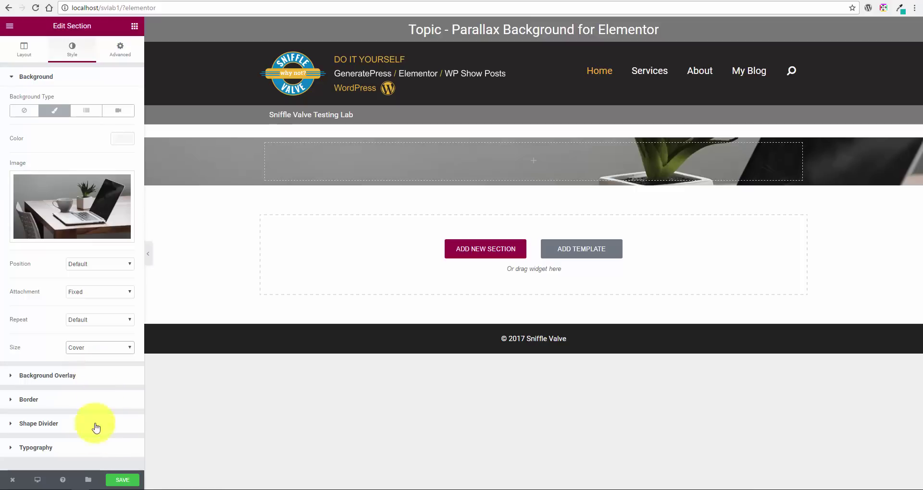
left_click(121, 480)
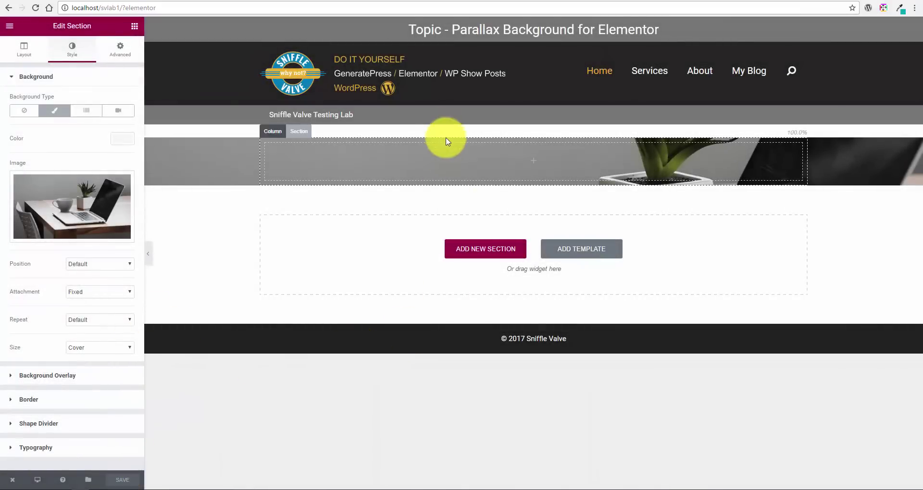
- Add a Heading widget inside the section, centre-align it, and set its HTML tag to H1
left_click(135, 27)
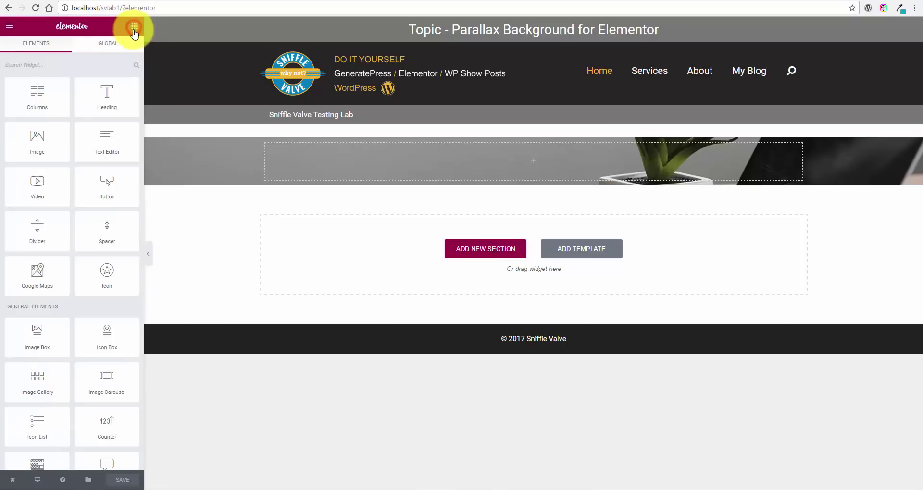
left_click_drag(104, 101, 501, 171)
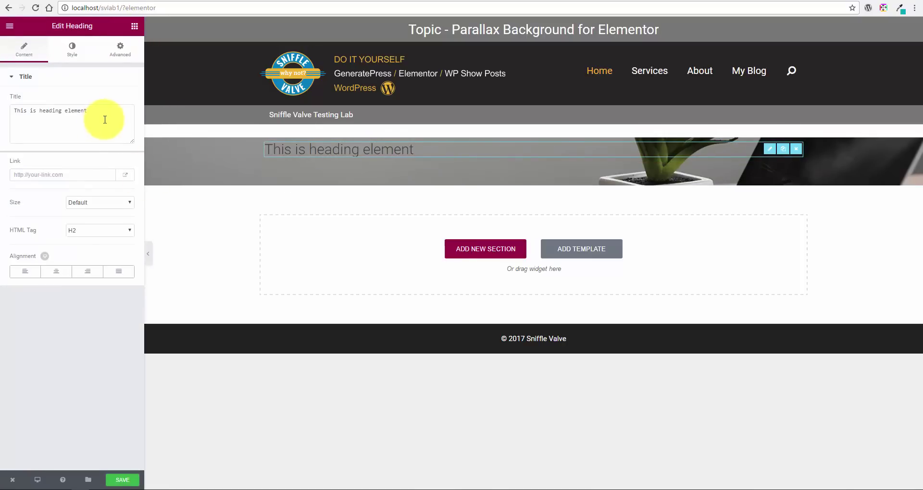
left_click(61, 274)
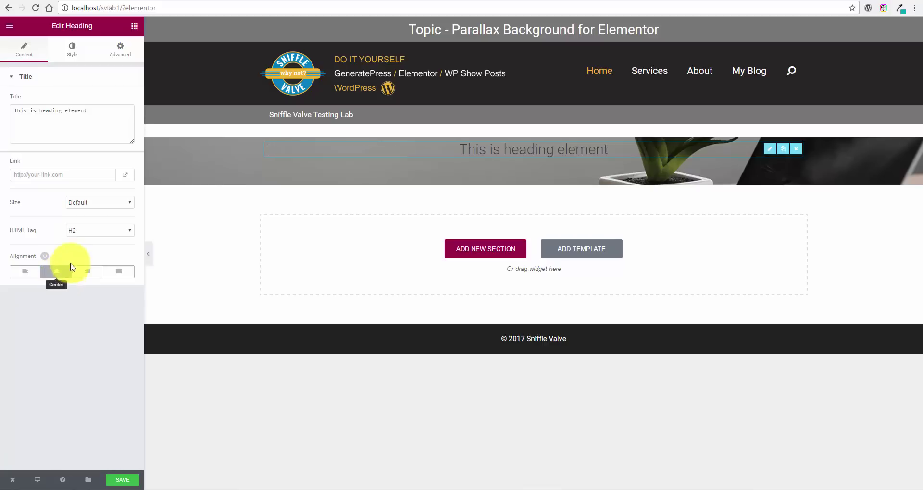
left_click(76, 231)
left_click(80, 243)
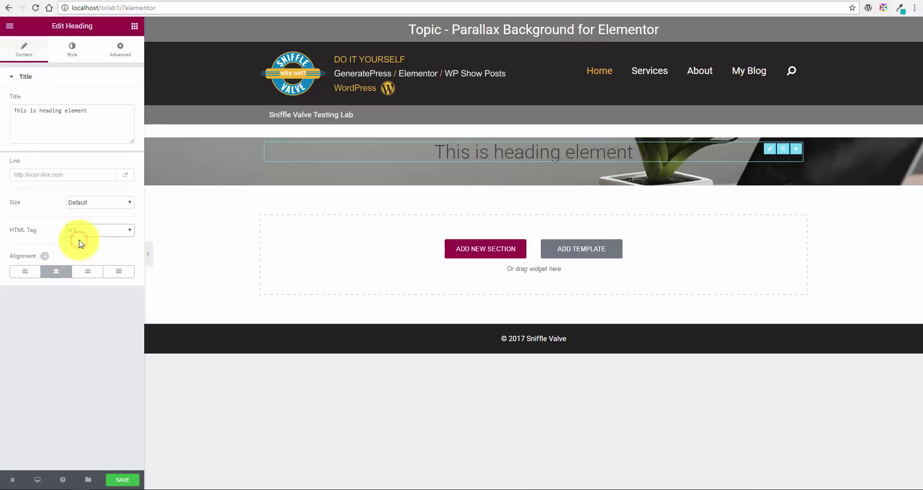
- Set the heading's text color to white (#ffffff)
left_click(71, 54)
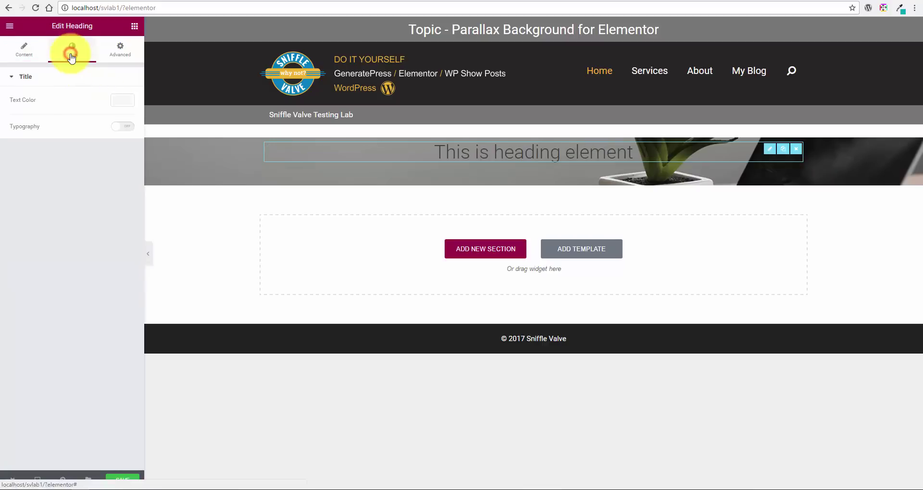
left_click(122, 100)
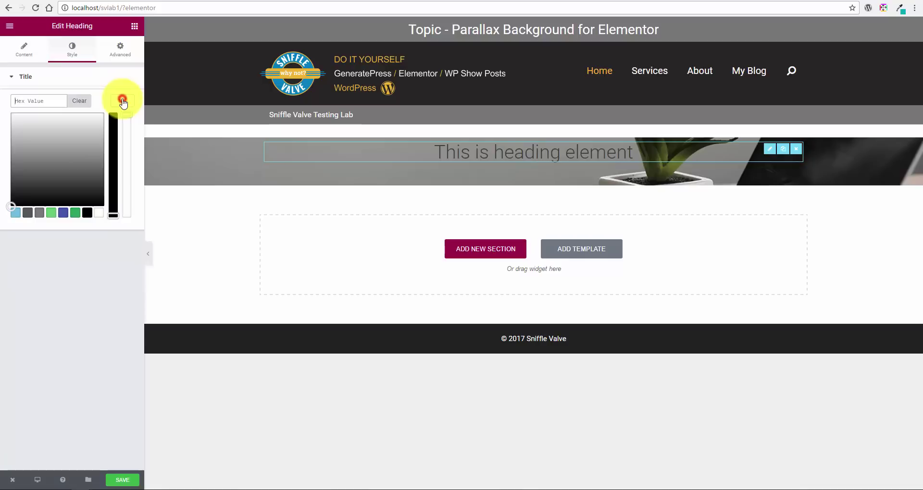
left_click(95, 215)
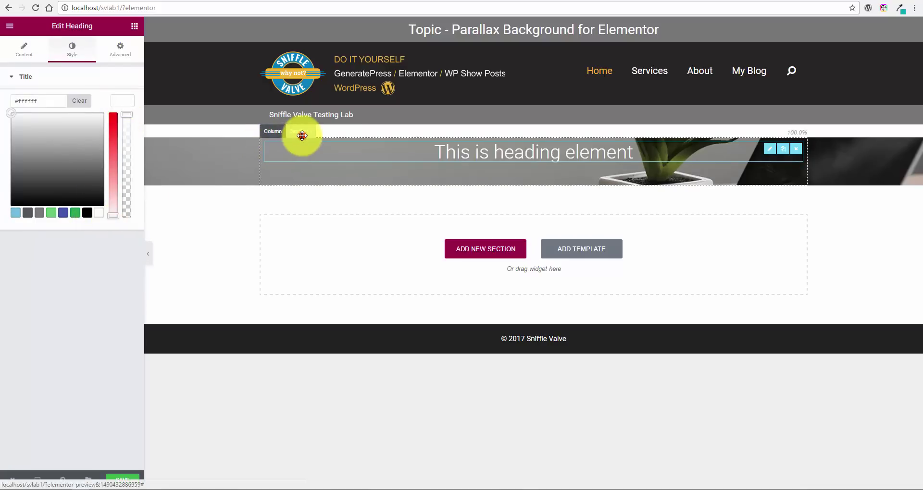
- Set the section's content position to Middle
left_click(302, 136)
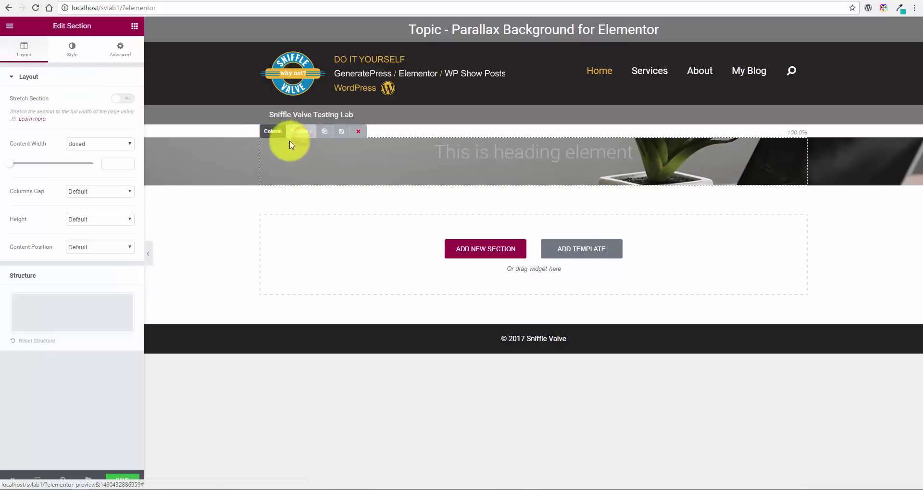
left_click(92, 247)
left_click(93, 273)
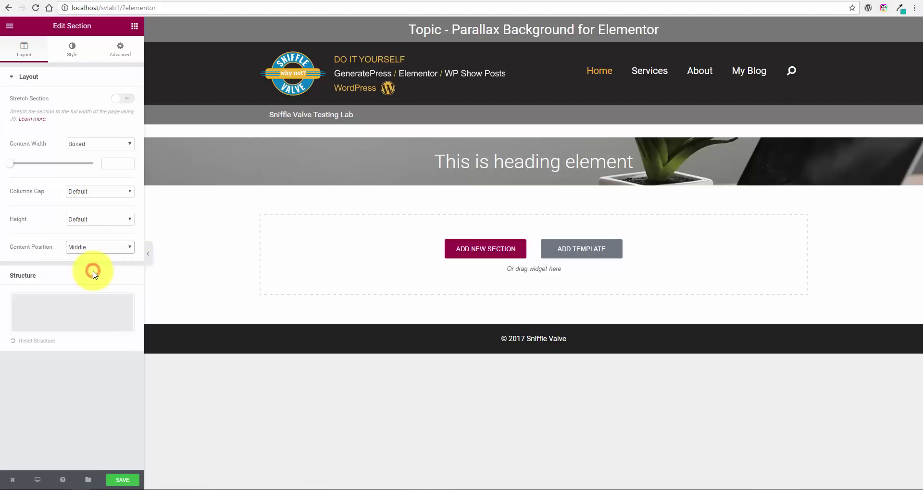
- Save the page, reload the live Home page in the other browser to check the section, and return to the editor
left_click(119, 481)
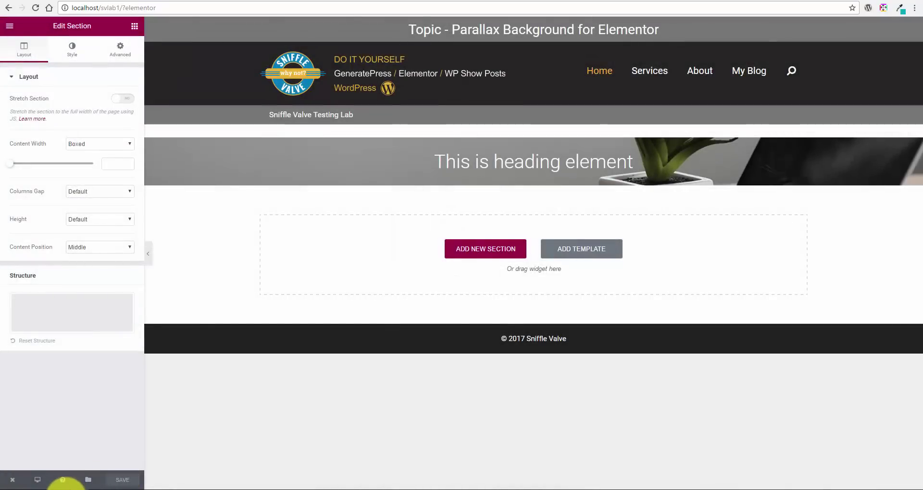
left_click(65, 488)
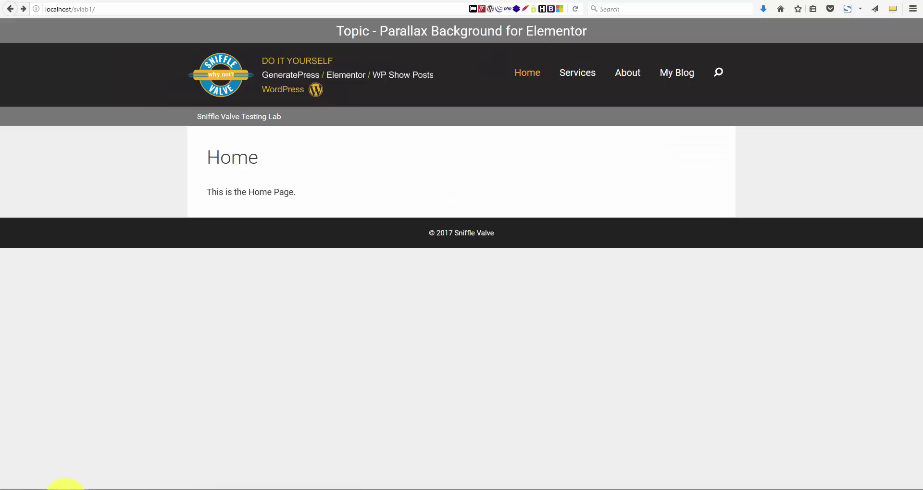
right_click(277, 307)
left_click(320, 311)
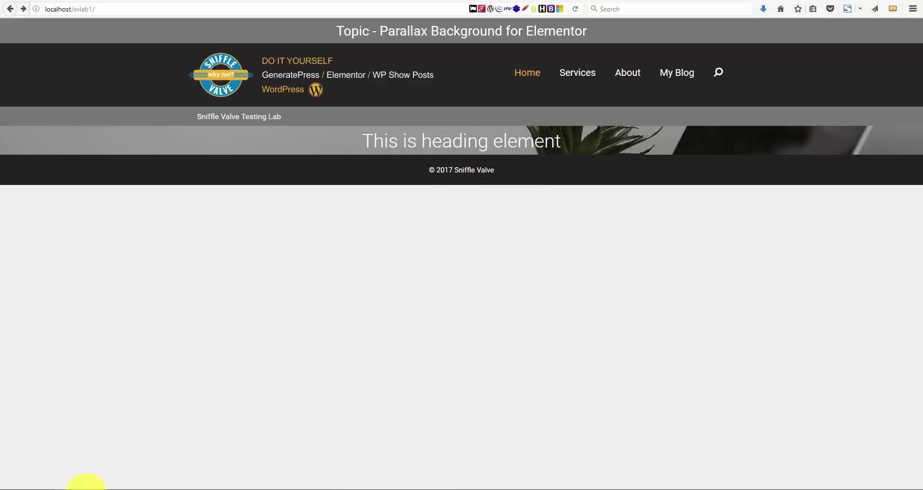
left_click(83, 486)
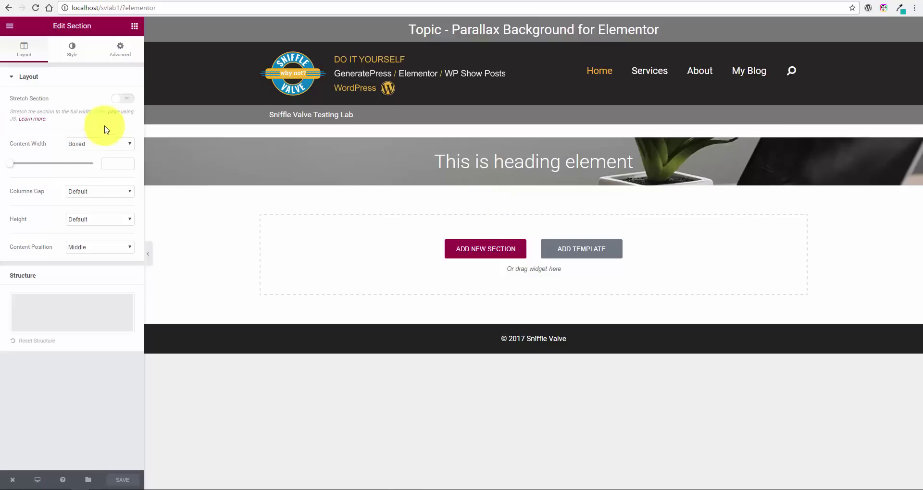
- Add a Spacer widget above the heading in the image section and set its space to 300 px
left_click(121, 50)
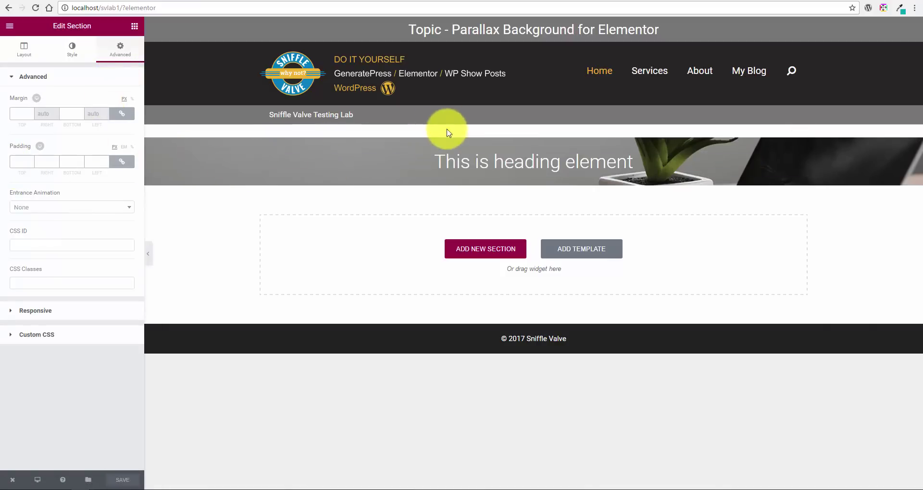
mouse_move(432, 148)
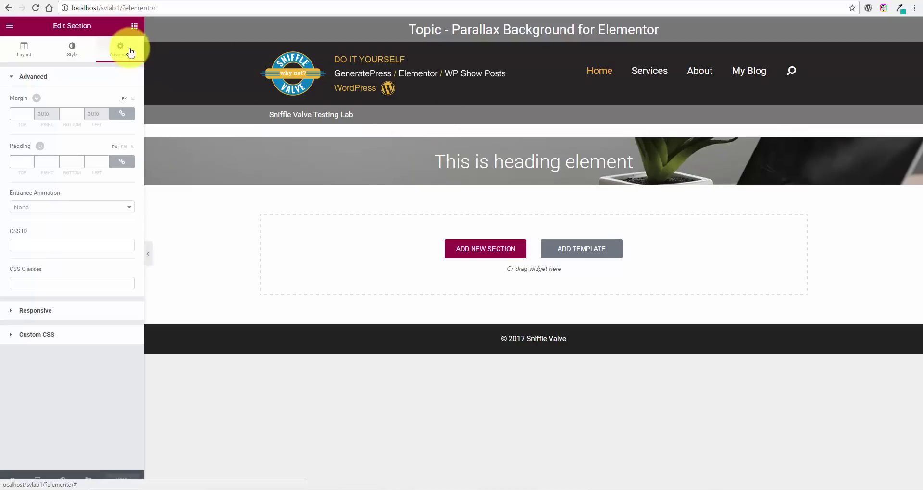
left_click(134, 26)
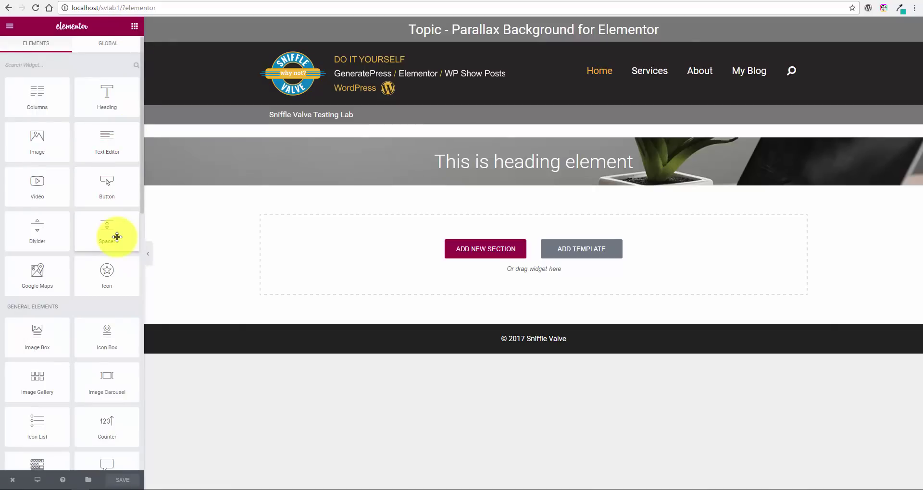
left_click_drag(119, 237, 454, 154)
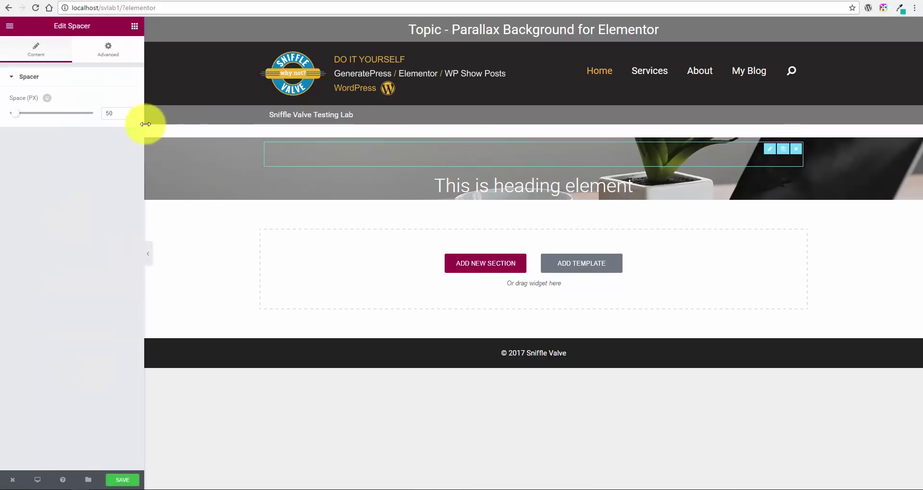
double_click(119, 112)
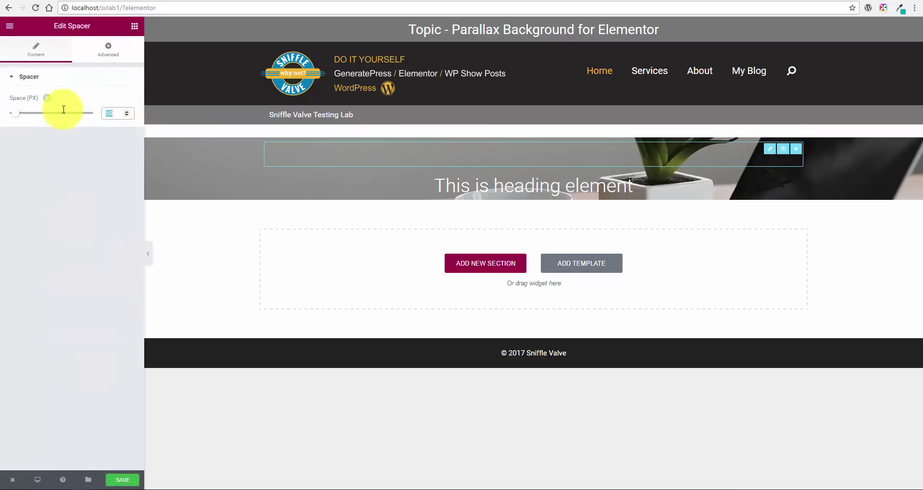
type("300")
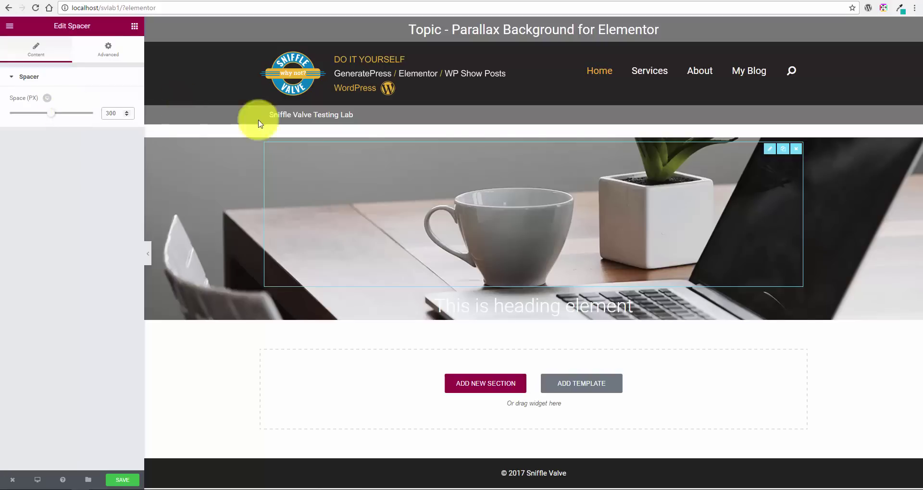
- Duplicate the 300 px spacer, place the copy below the heading, and preview the section without the editing panel
left_click(782, 153)
scroll(762, 299, "down", 3)
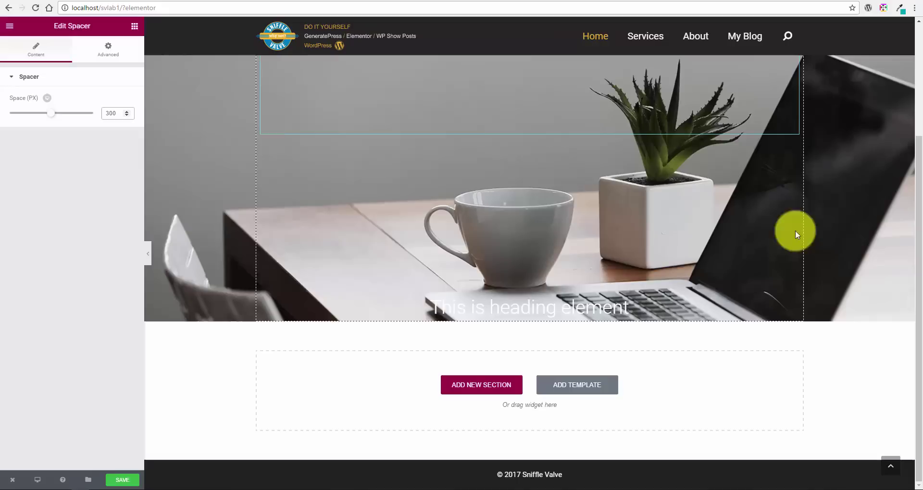
left_click_drag(765, 150, 620, 310)
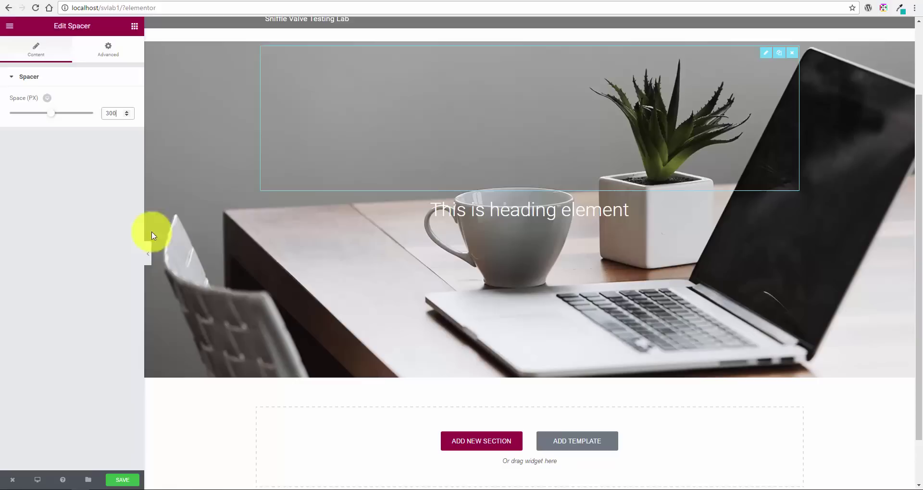
left_click(147, 254)
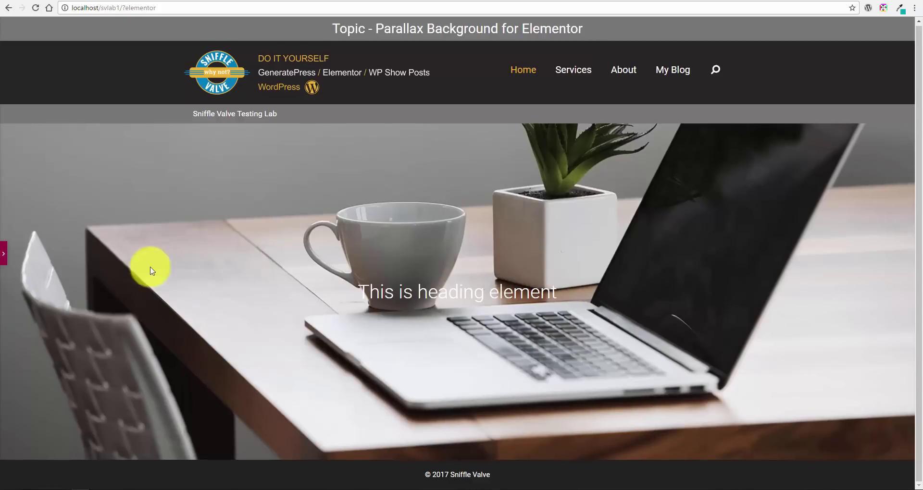
left_click(5, 253)
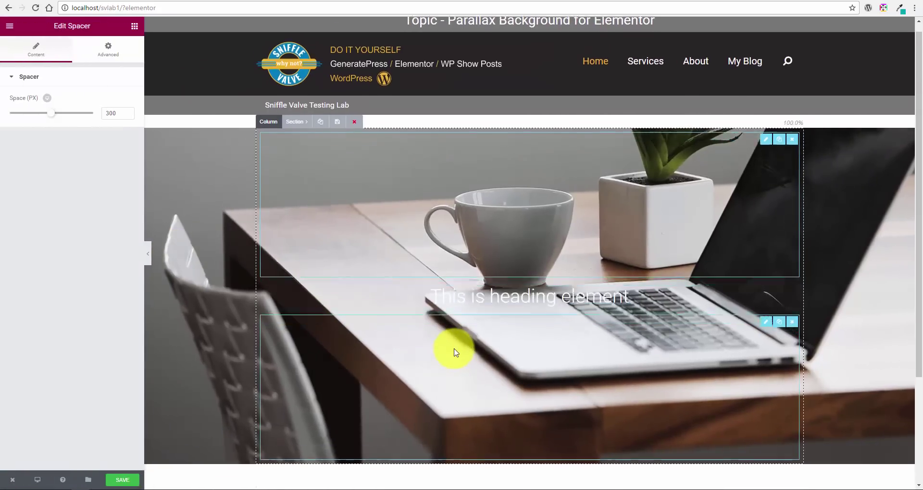
- Add a one-column section below the image section and place a Text Editor widget in it
scroll(454, 353, "down", 3)
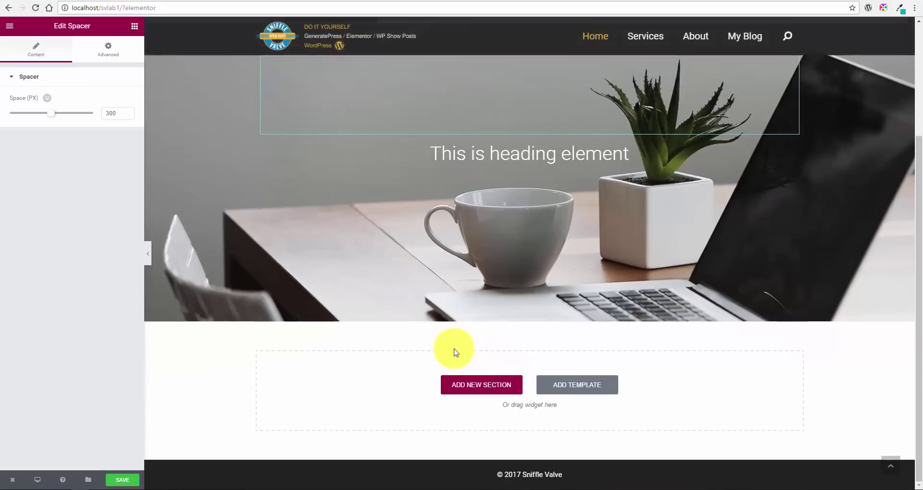
left_click(472, 389)
left_click(422, 411)
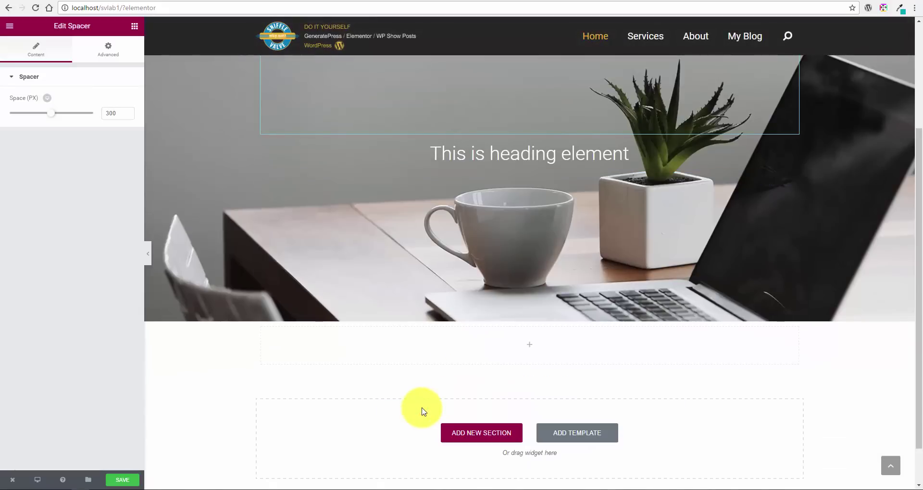
left_click(135, 27)
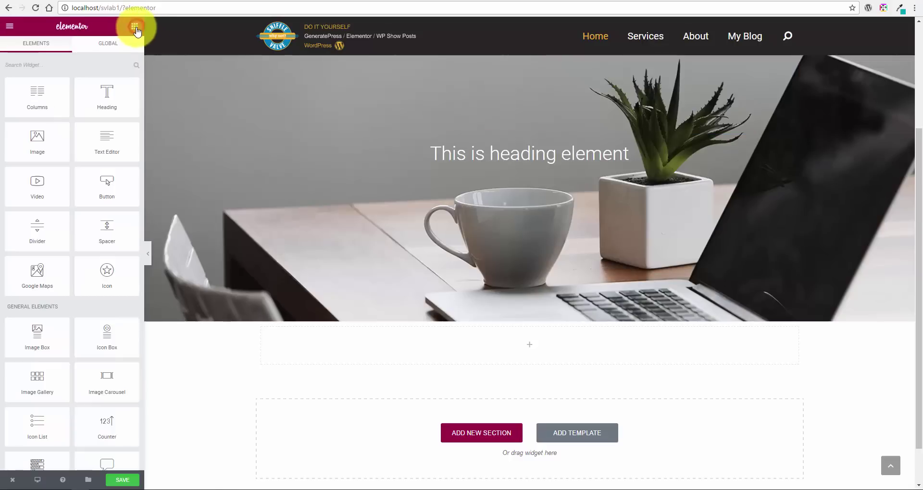
left_click_drag(120, 138, 443, 343)
- Duplicate the text block repeatedly to fill the new section with text, and save the page
left_click(776, 332)
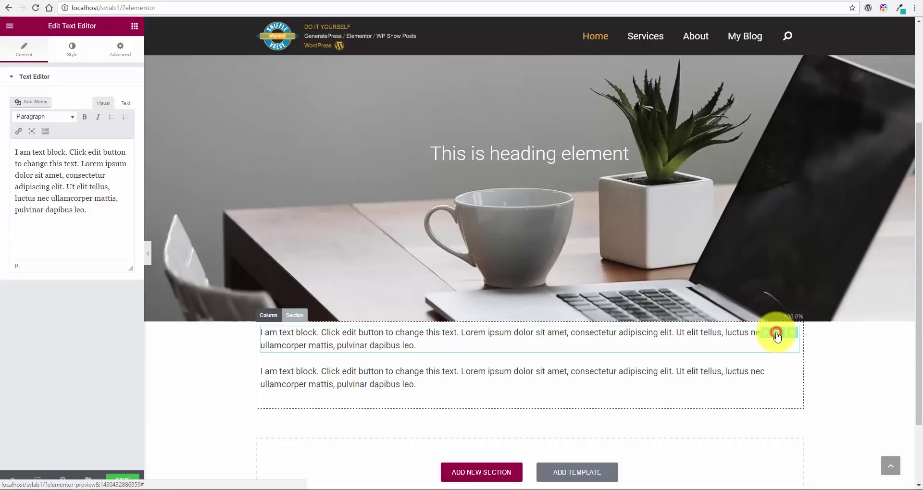
left_click(776, 333)
left_click(776, 333)
left_click(776, 333)
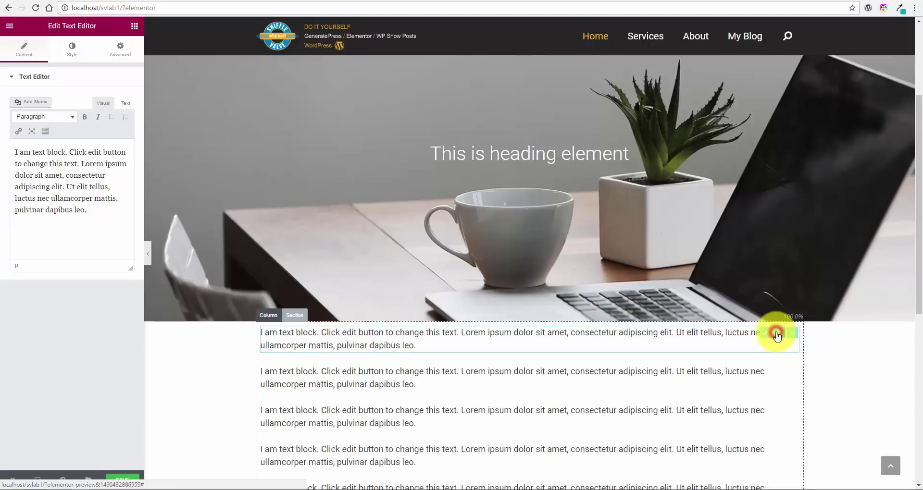
left_click(128, 479)
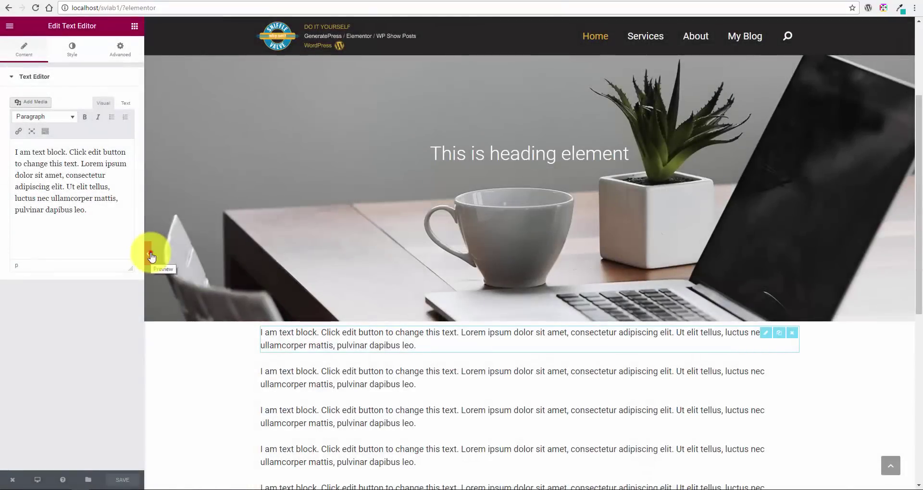
- Preview the page without the editing panel and examine the parallax effect from the header to the footer
left_click(149, 254)
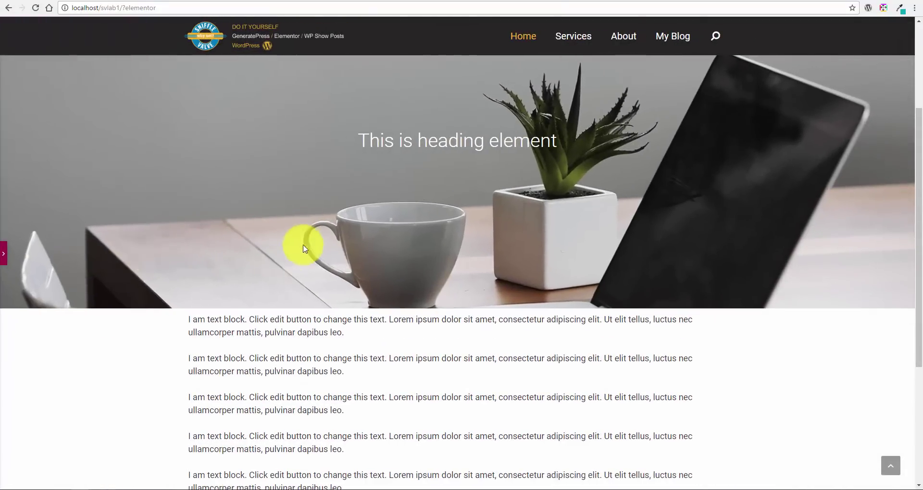
scroll(306, 248, "down", 10)
scroll(310, 251, "up", 12)
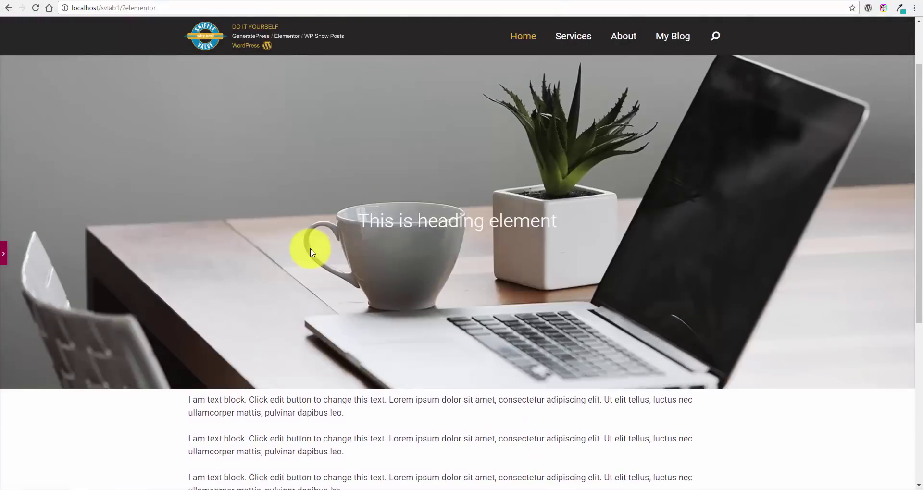
scroll(311, 252, "down", 6)
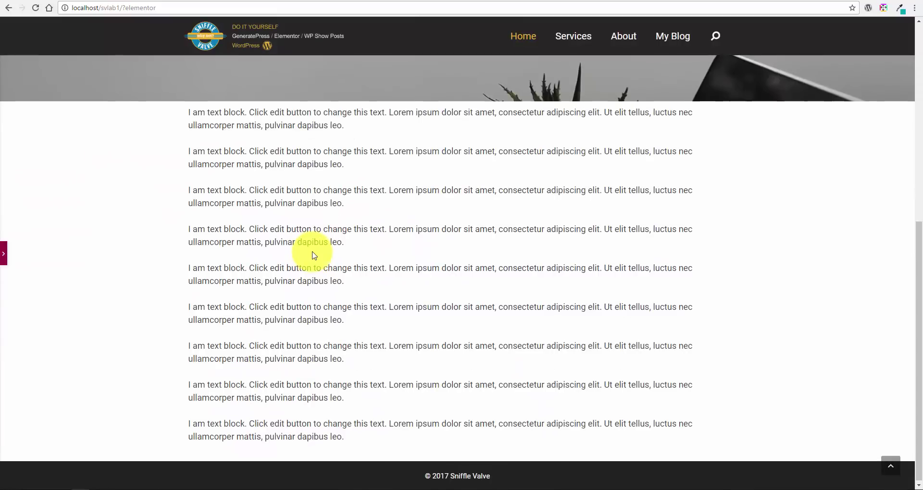
scroll(310, 249, "up", 8)
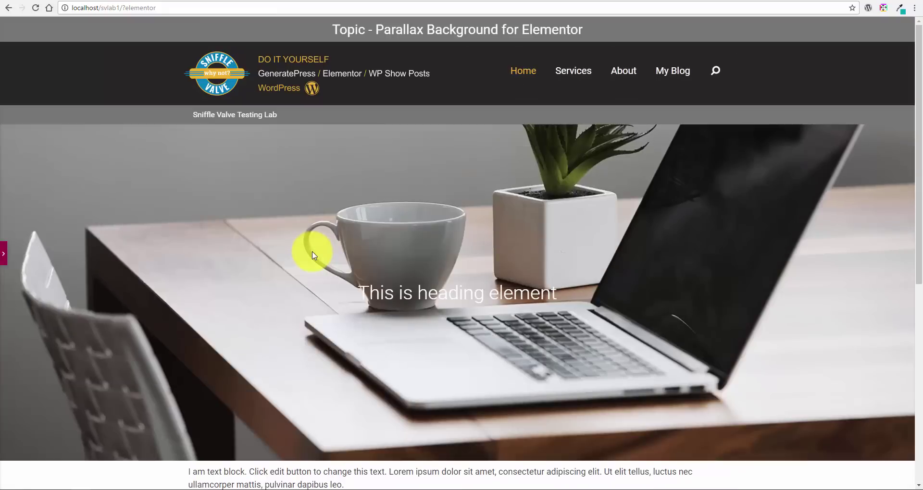
left_click(5, 253)
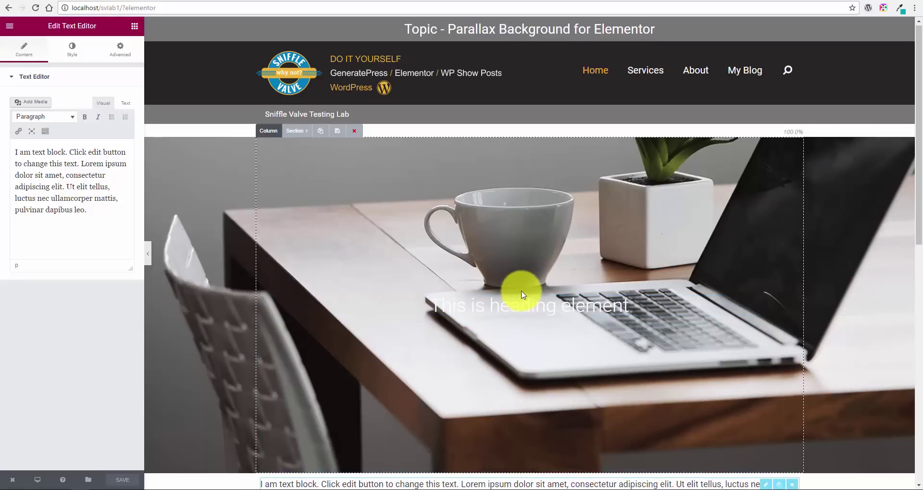
- Examine in the editor how the fixed background image behaves behind the heading as the text blocks move over it
scroll(524, 293, "down", 5)
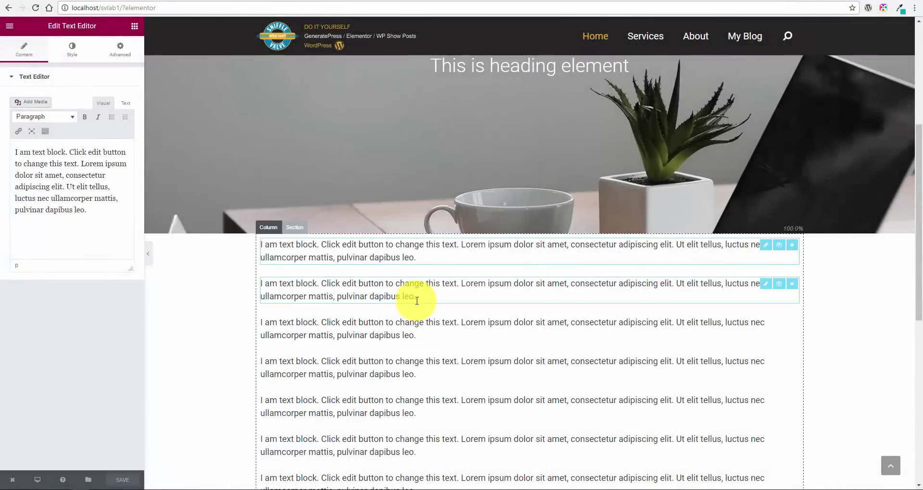
scroll(418, 300, "up", 1)
scroll(419, 301, "up", 4)
scroll(423, 282, "down", 8)
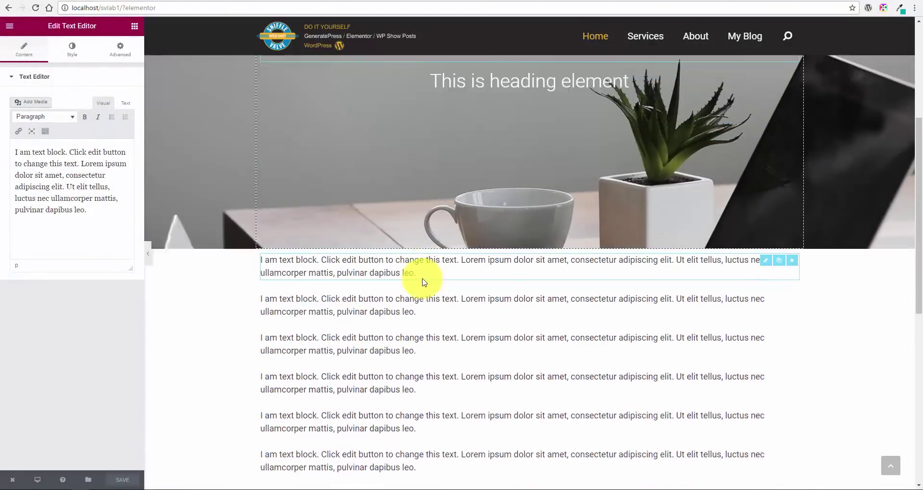
scroll(423, 283, "down", 4)
scroll(423, 282, "up", 8)
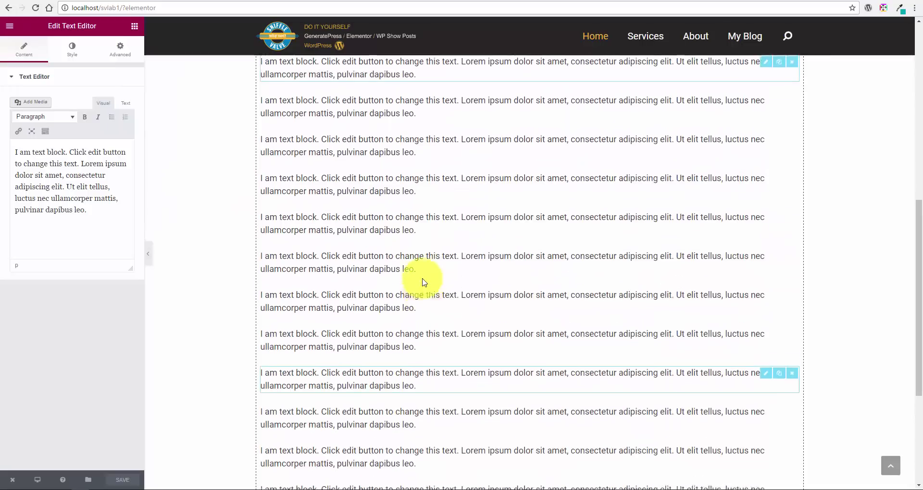
scroll(422, 282, "up", 5)
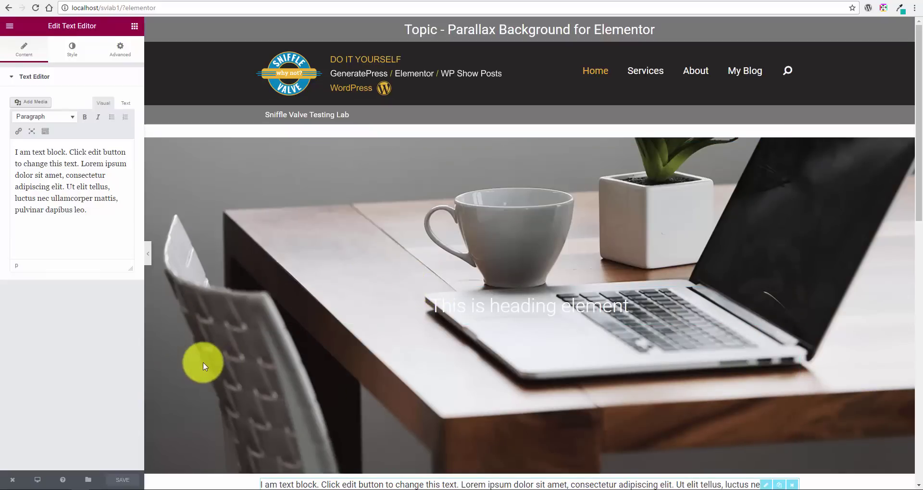
scroll(226, 336, "down", 8)
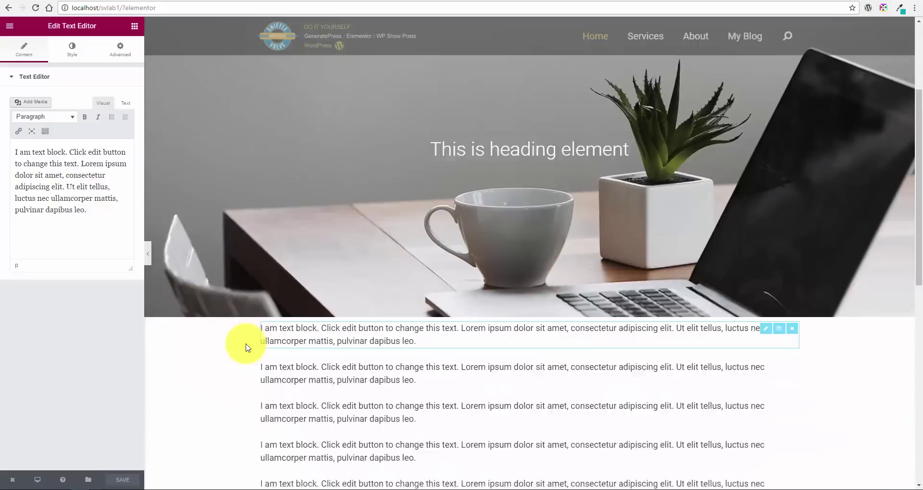
scroll(245, 347, "up", 8)
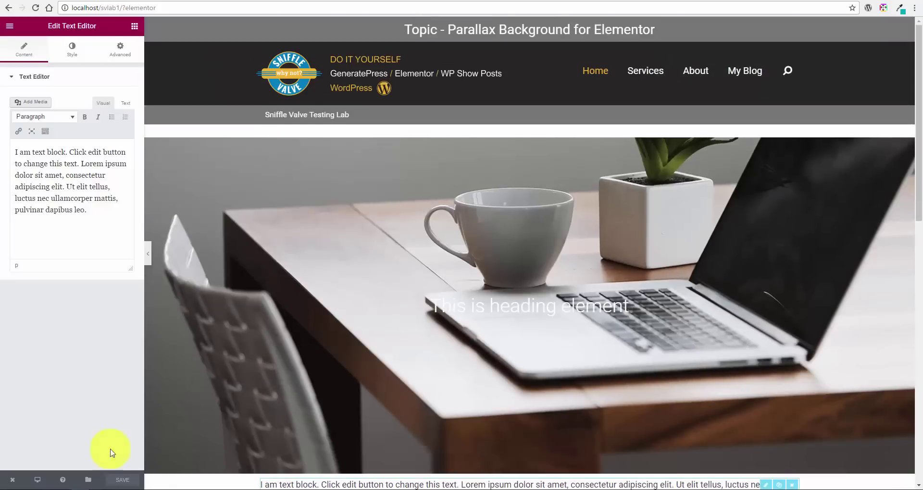
- Reload the live Home page in the other browser and check the parallax effect along the whole page
left_click(66, 488)
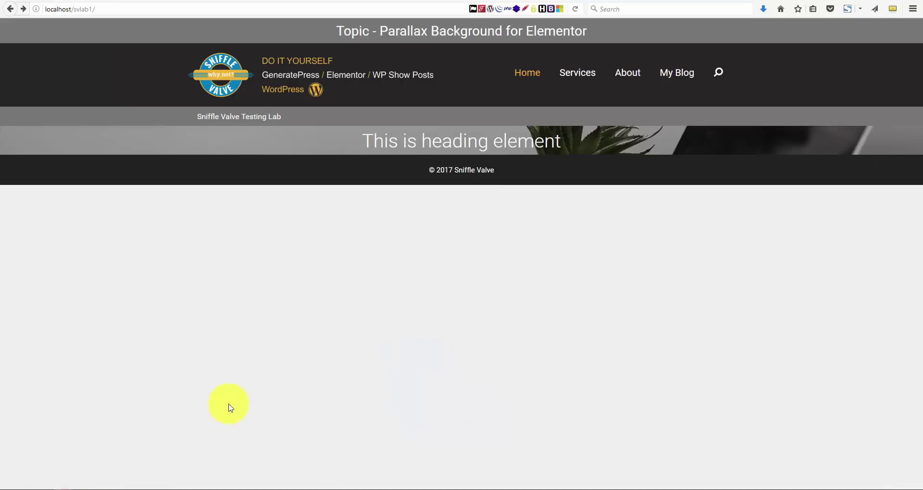
right_click(240, 361)
left_click(296, 367)
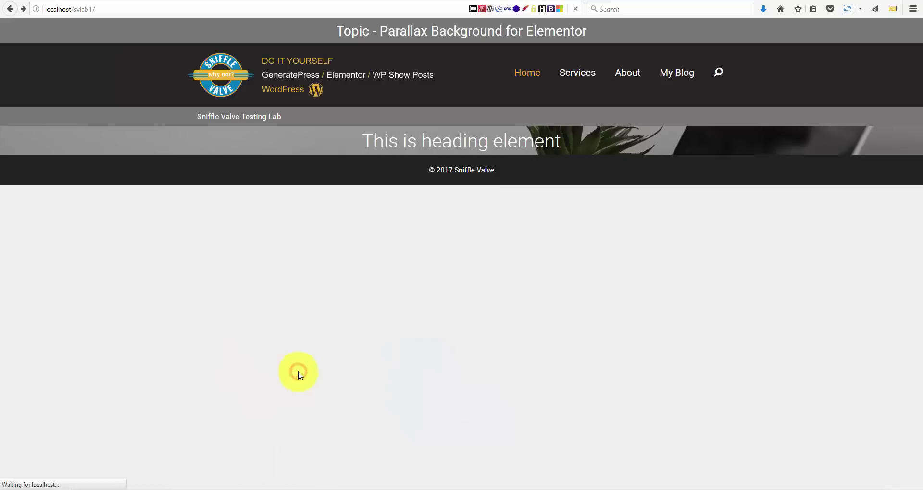
scroll(345, 324, "down", 10)
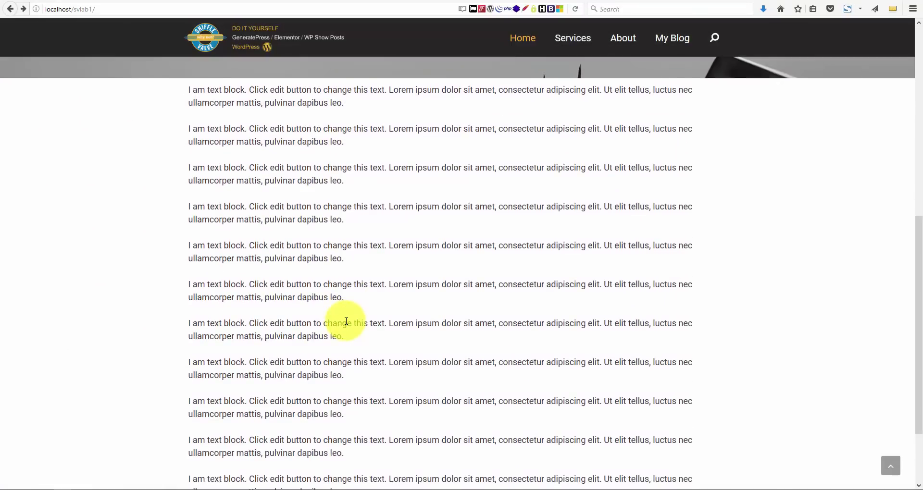
scroll(347, 319, "up", 1)
scroll(345, 324, "up", 10)
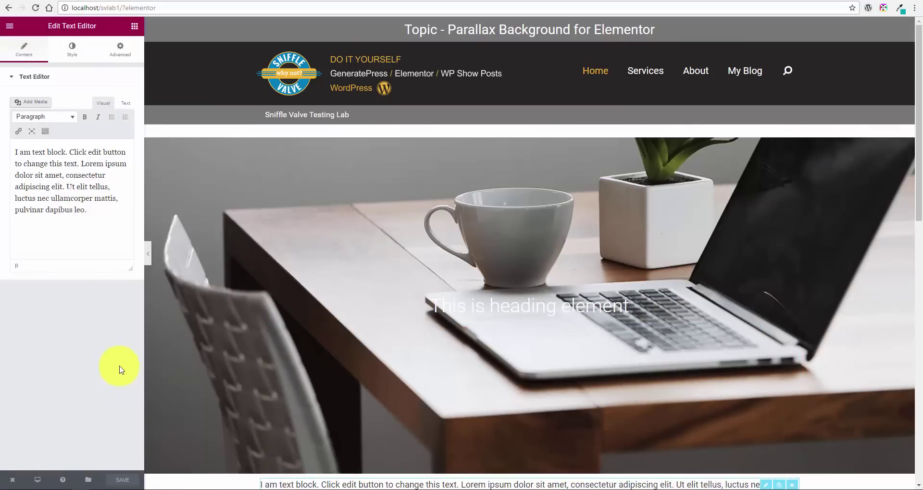
- Leave the Elementor editor for the WordPress dashboard and open the page for adding new plugins
mouse_move(15, 482)
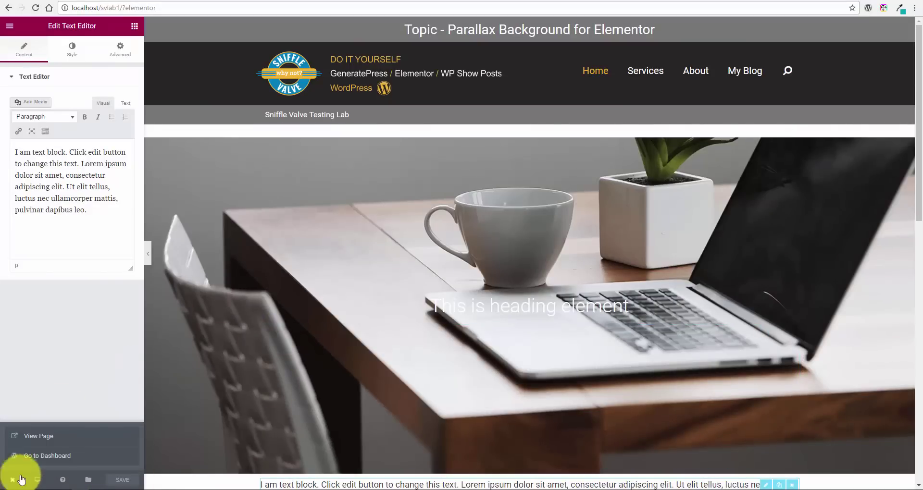
left_click(36, 453)
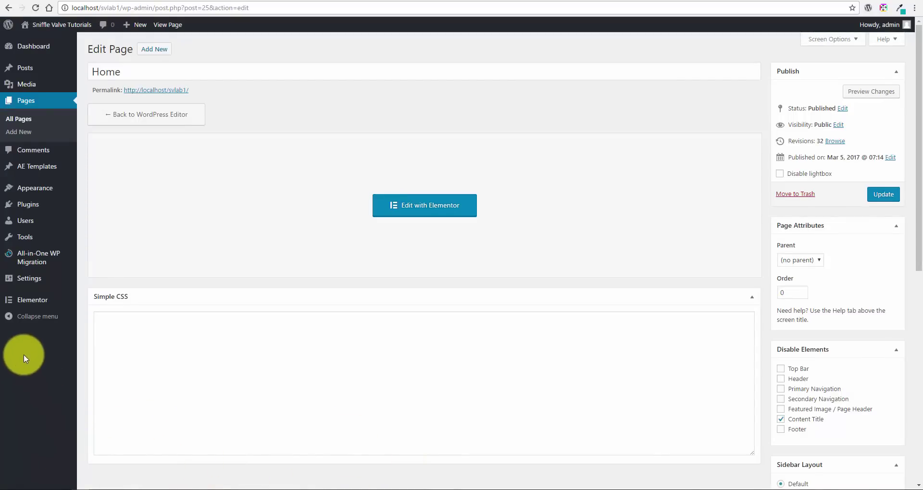
mouse_move(26, 208)
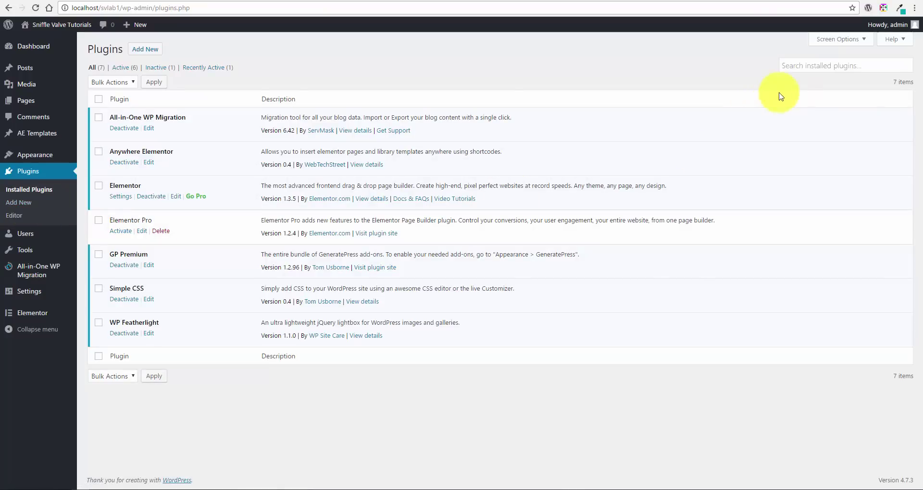
left_click(147, 48)
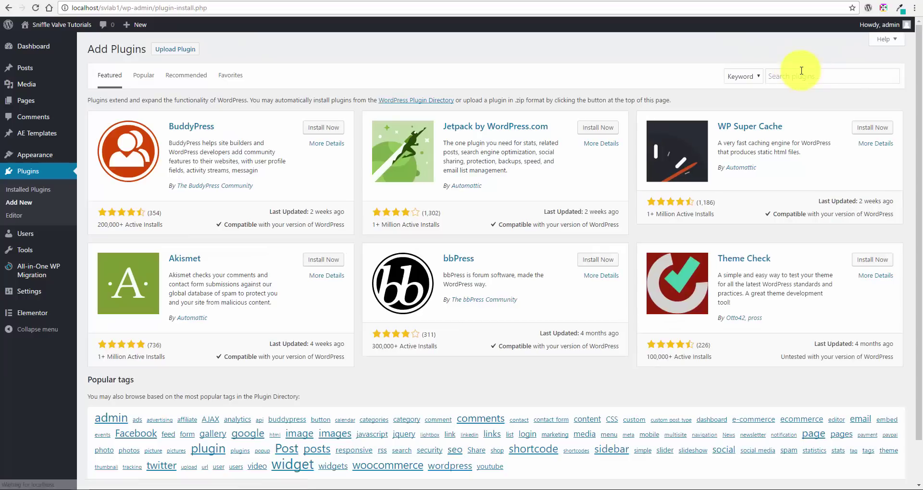
- Search the plugin directory for "code snippets", then install and activate the Code Snippets plugin
left_click(800, 73)
type("code snippets")
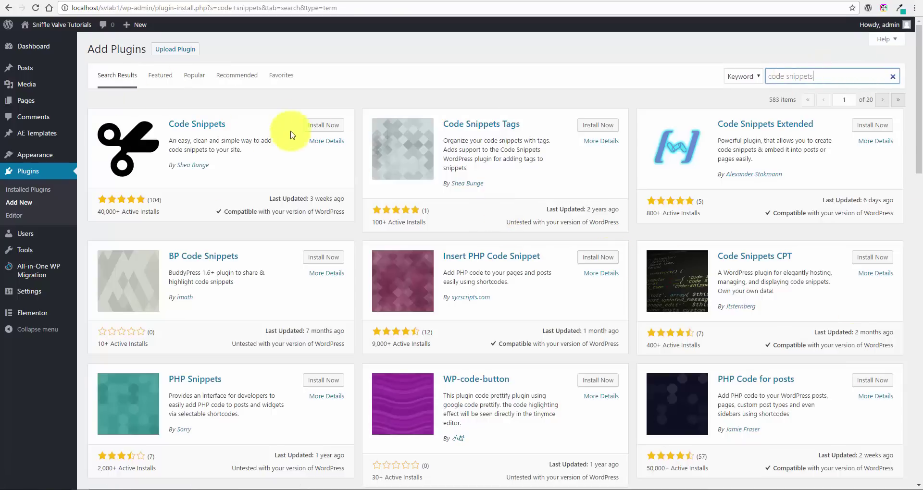
left_click(319, 126)
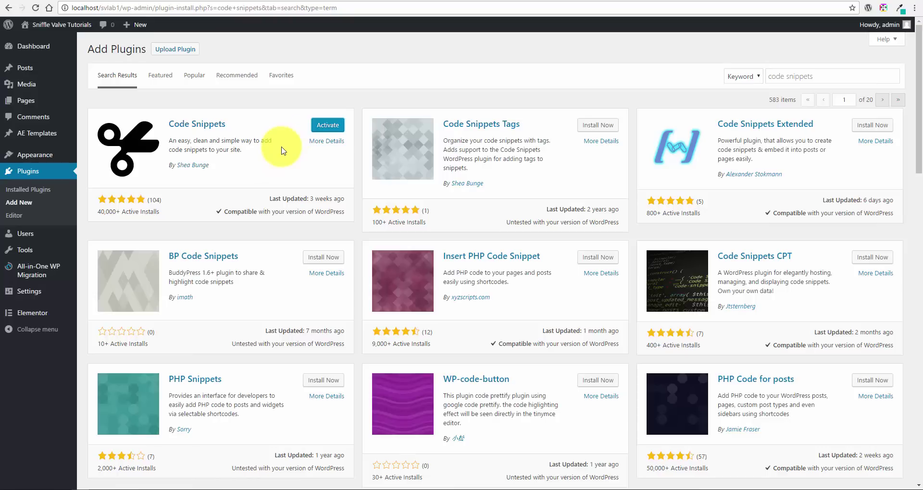
left_click(338, 127)
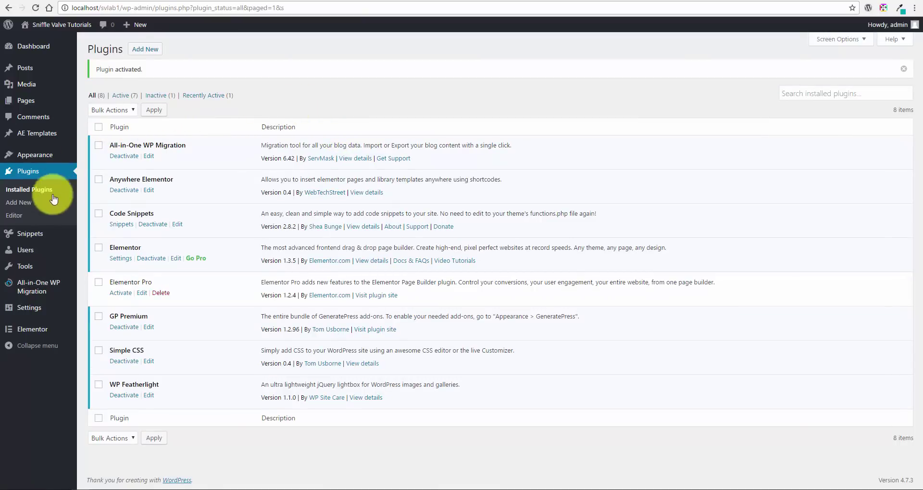
- Create a new code snippet titled "Parallax for Elementor"
mouse_move(32, 239)
left_click(91, 250)
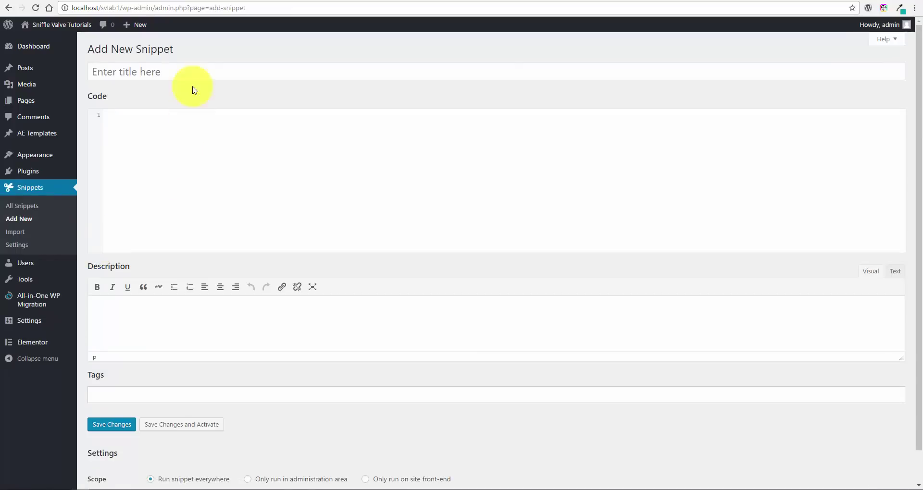
left_click(191, 74)
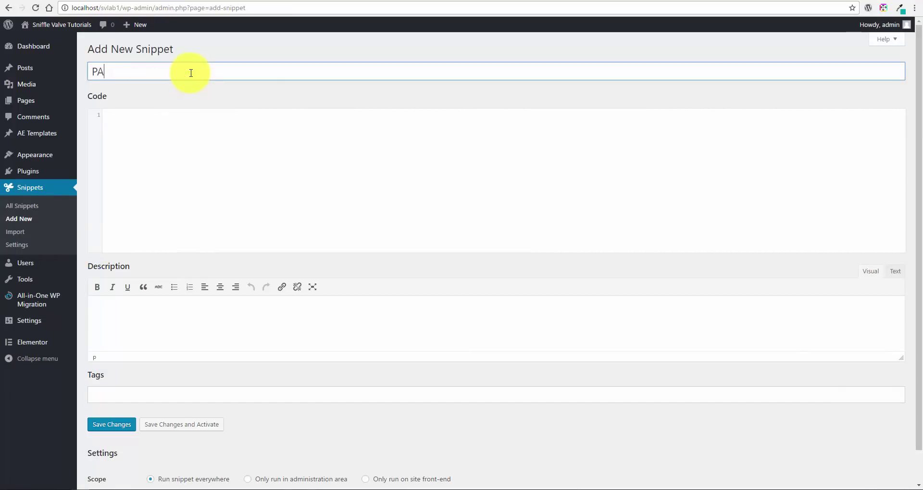
type("Parallax fo")
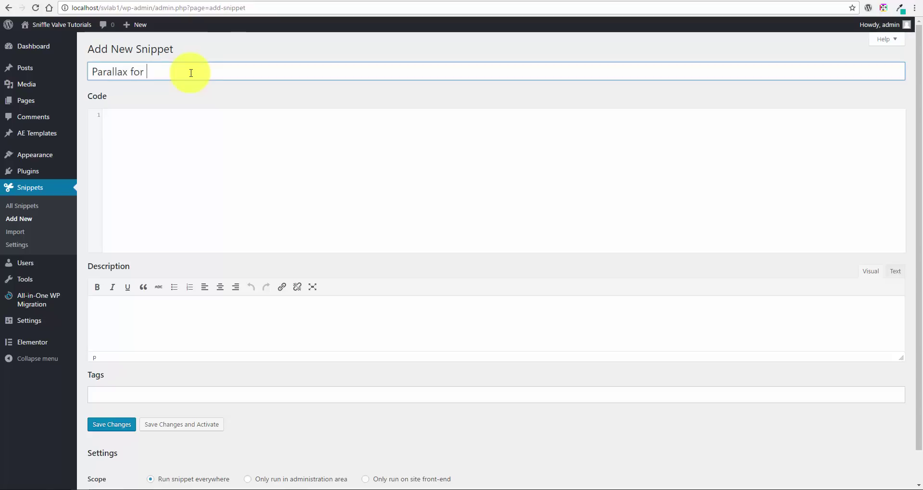
type("r")
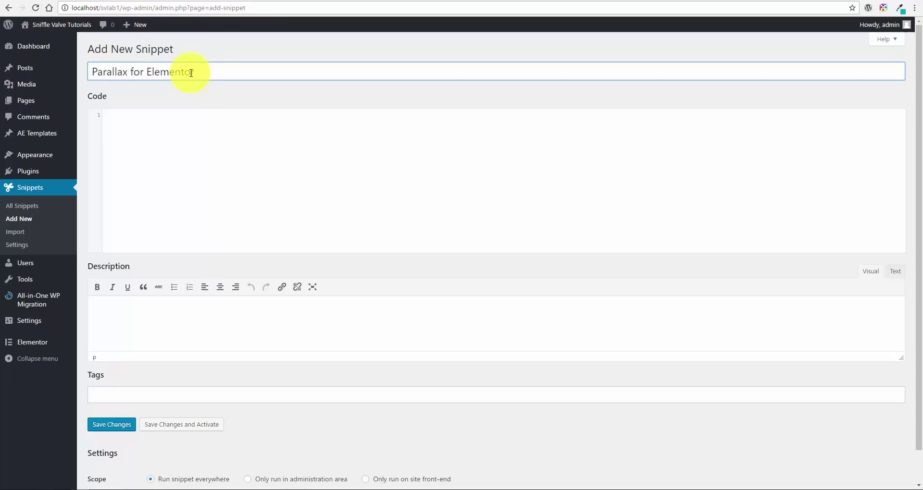
- Paste the copied jquery_parallax function into the snippet's code, then save and activate the snippet
left_click(177, 125)
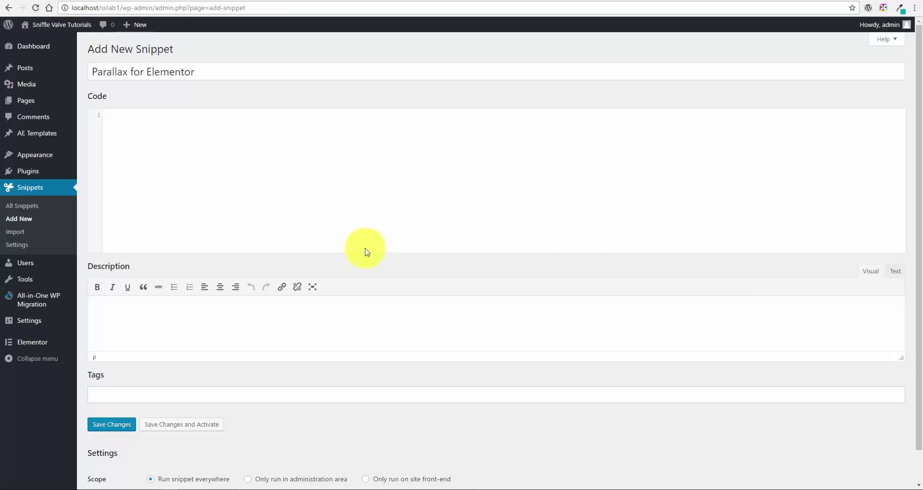
left_click(135, 118)
key("ctrl+v")
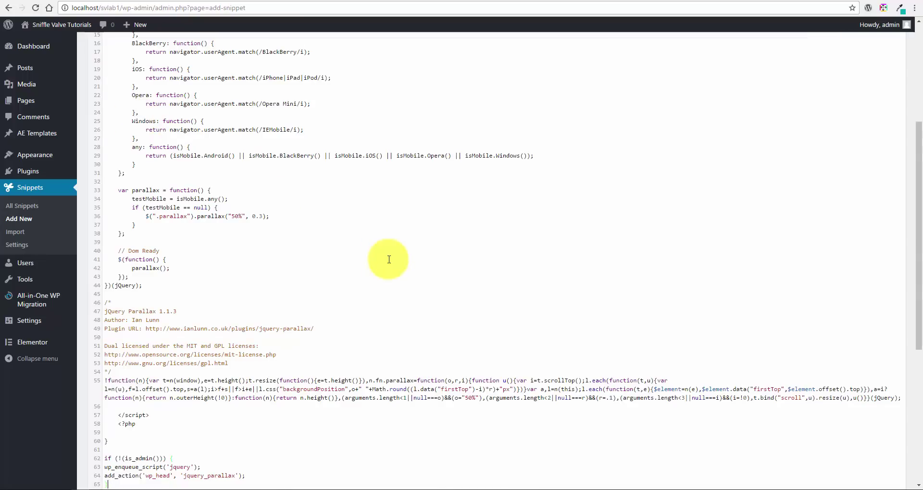
scroll(389, 256, "up", 5)
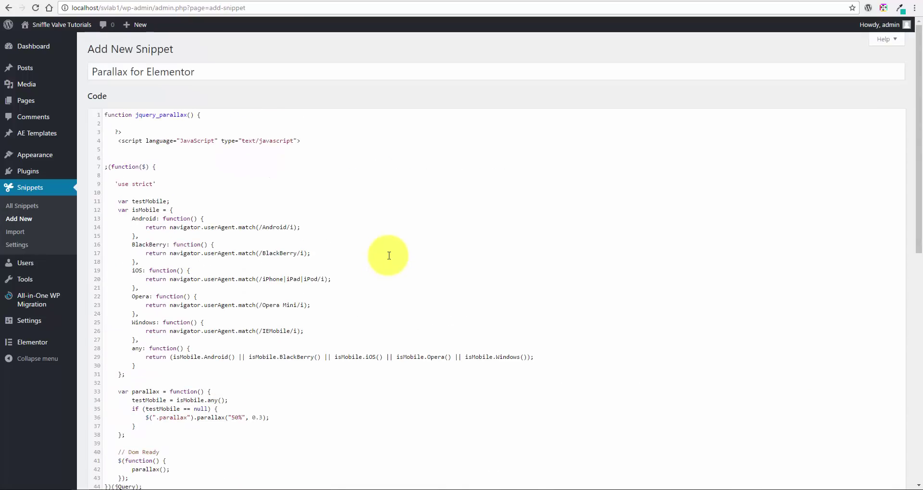
scroll(389, 256, "down", 10)
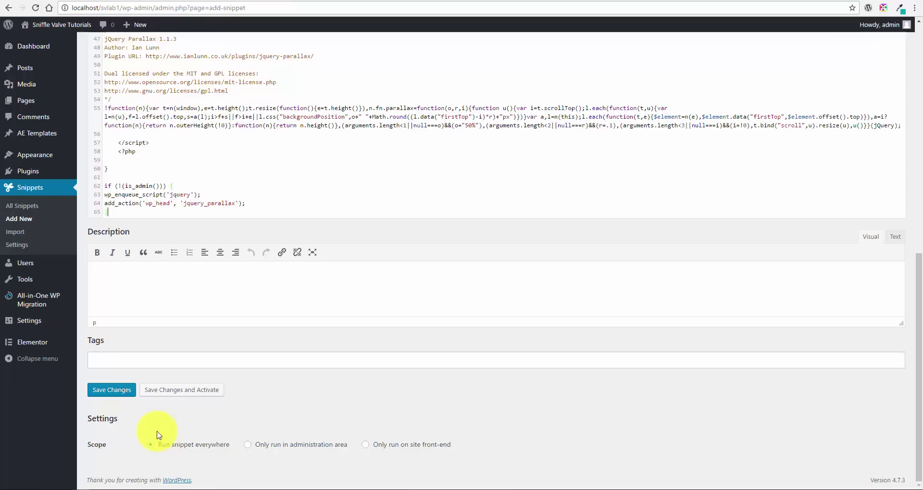
left_click(178, 392)
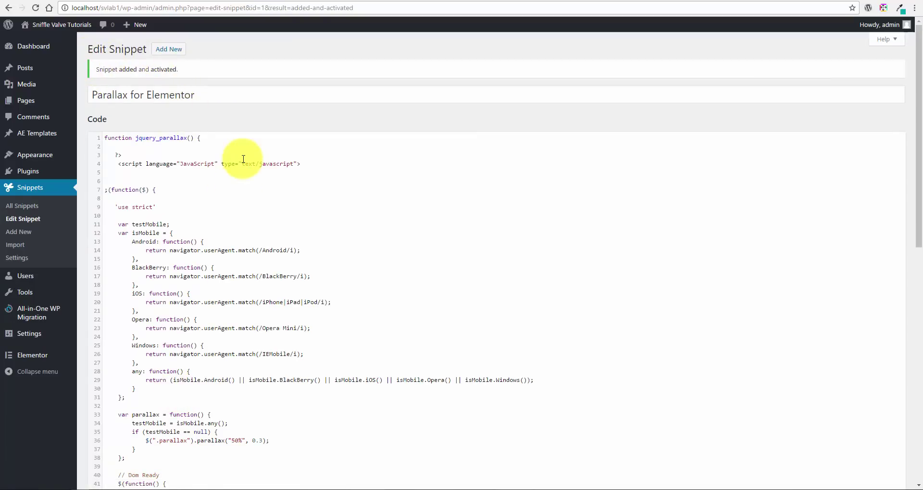
- Review the saved parallax snippet's code from the first line to the last
scroll(243, 163, "down", 7)
scroll(264, 258, "up", 7)
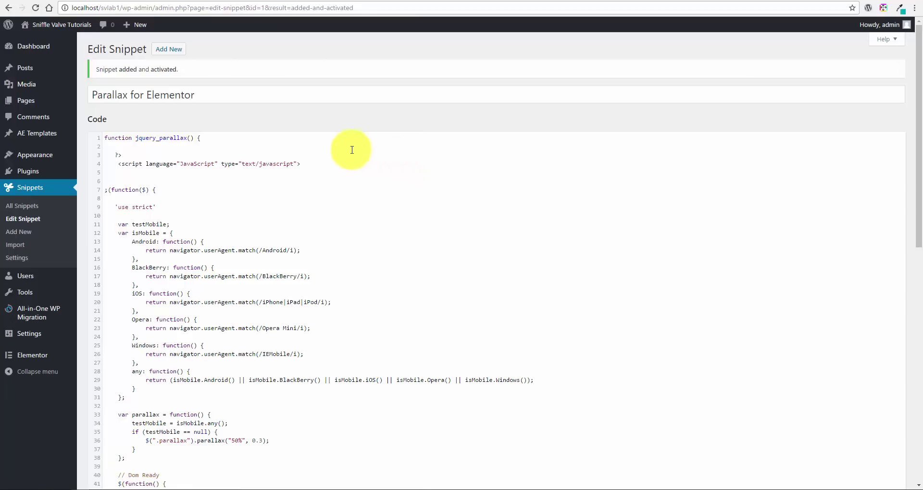
scroll(224, 198, "down", 7)
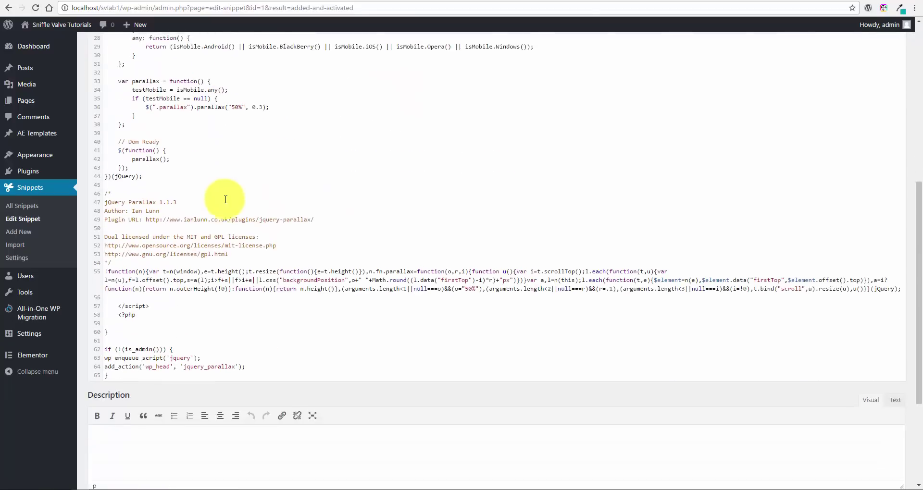
scroll(225, 199, "up", 7)
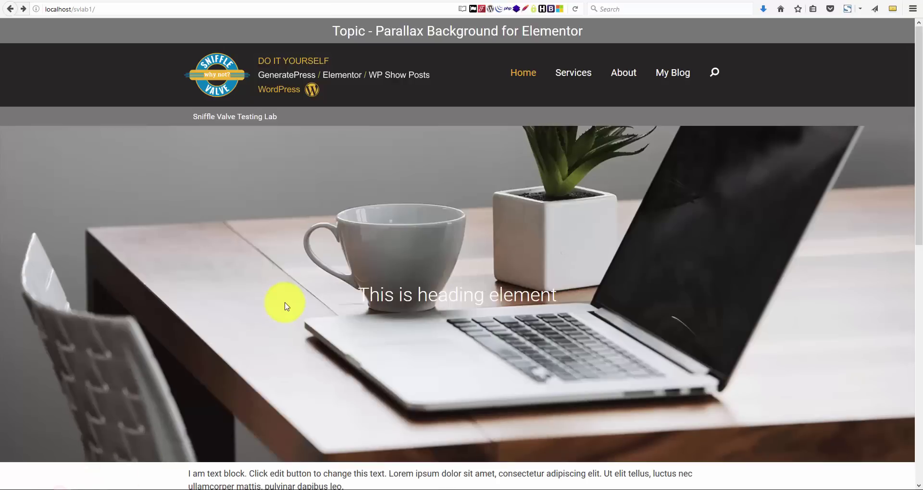
- Switch to the other browser, reload the live Home page and check how the background behaves with the snippet active
right_click(285, 303)
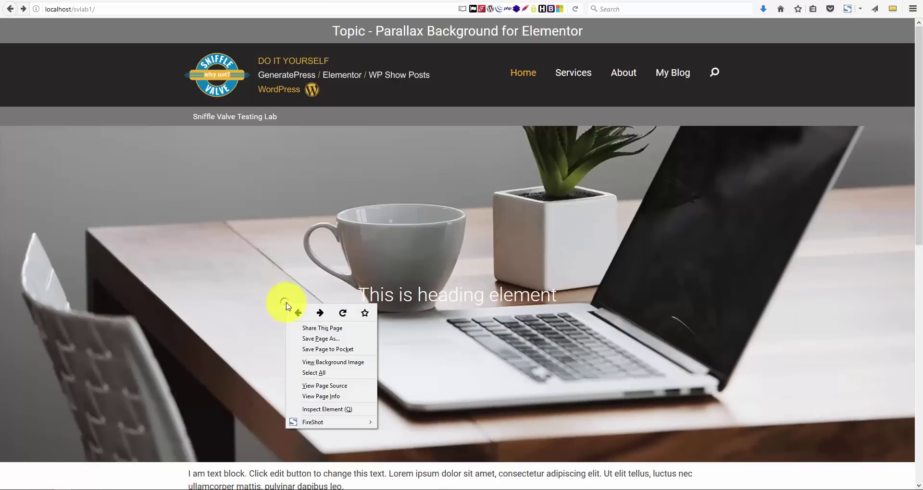
left_click(320, 314)
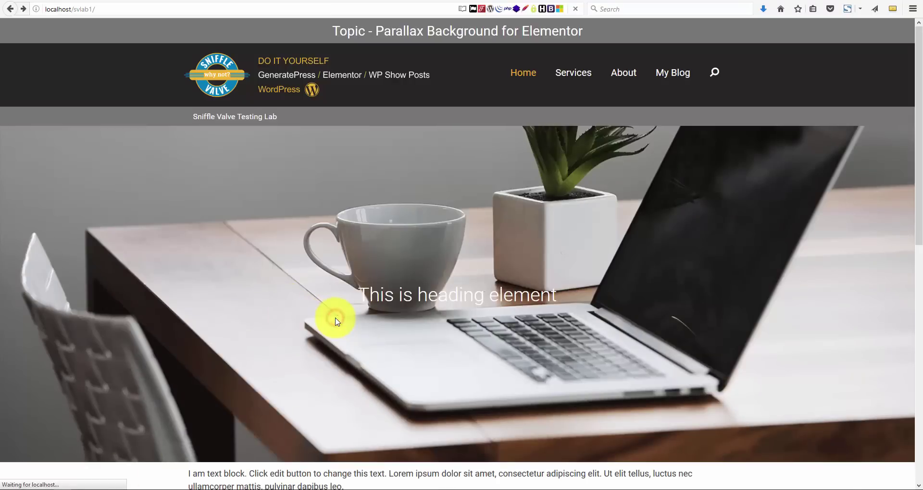
scroll(284, 283, "down", 10)
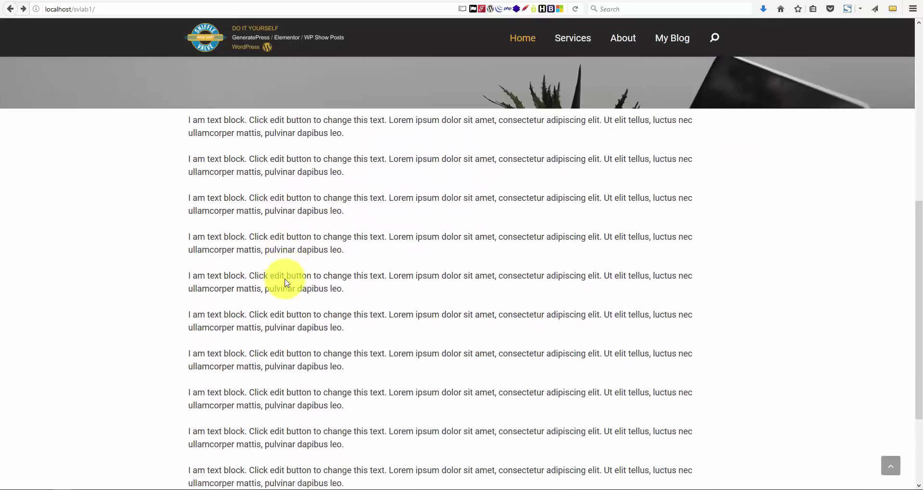
scroll(284, 283, "up", 10)
scroll(286, 282, "up", 1)
scroll(286, 283, "down", 4)
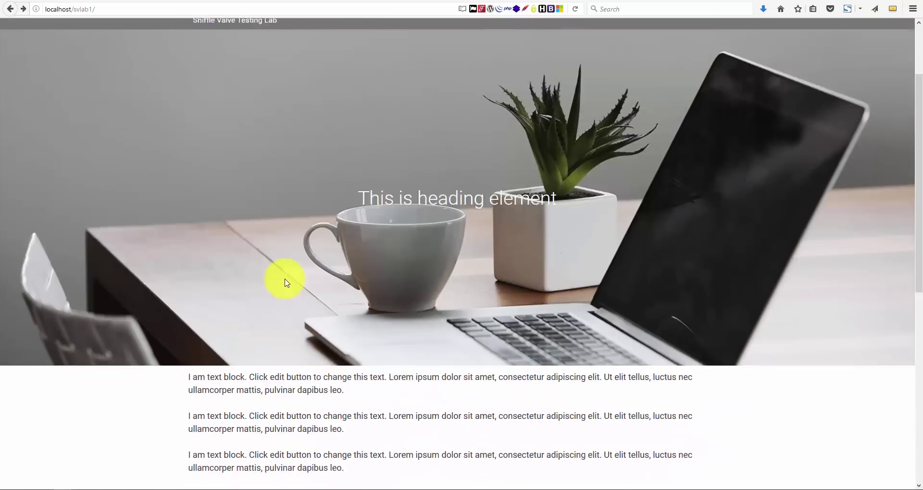
scroll(288, 289, "up", 4)
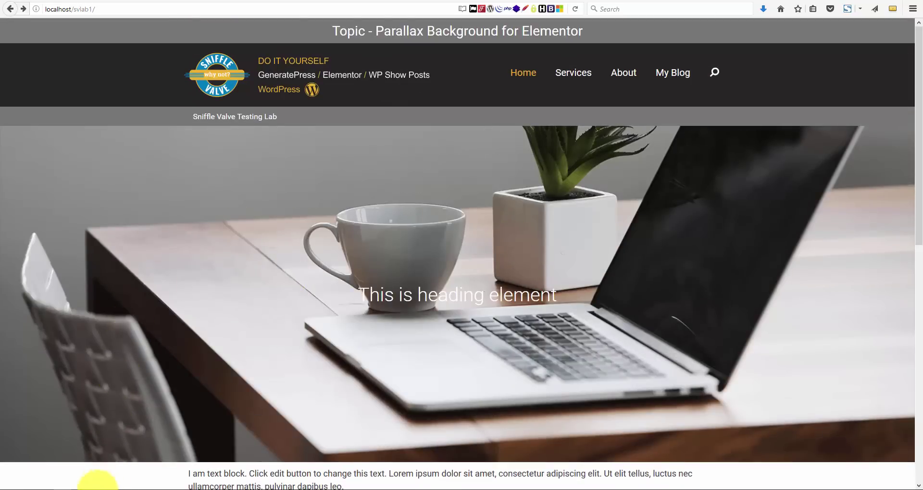
- Return to the WordPress admin and open the Home page for editing with Elementor
left_click(79, 487)
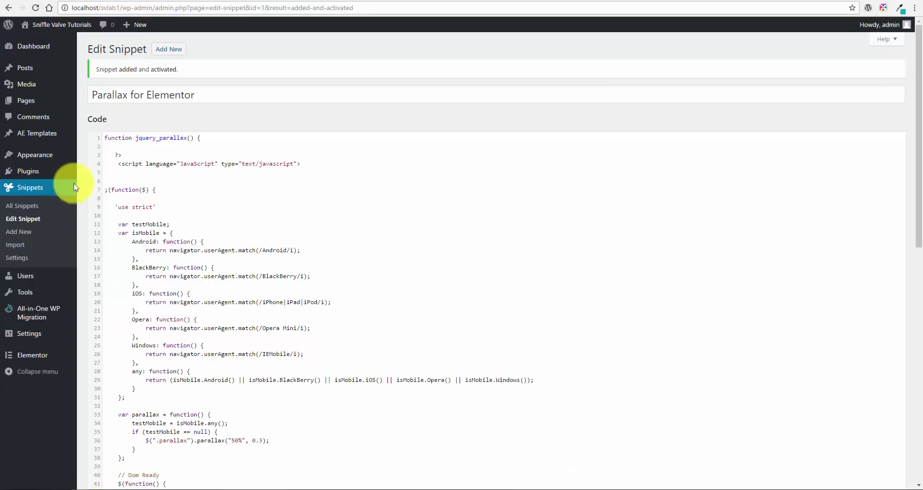
left_click(26, 101)
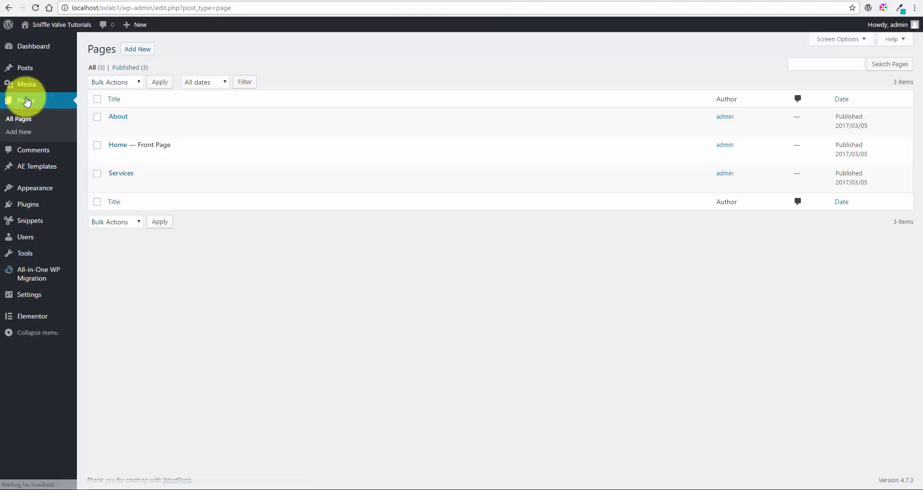
left_click(231, 157)
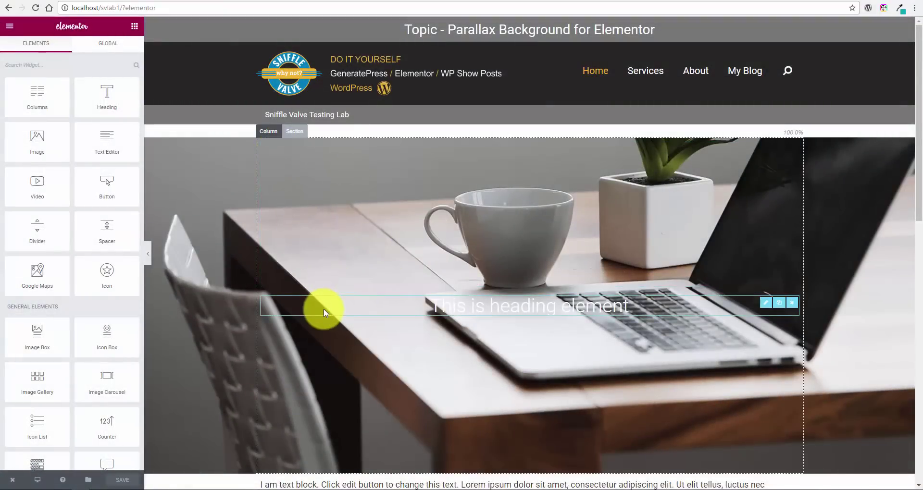
- Add the CSS class "parallax" to the section with the background image and save the page
left_click(298, 130)
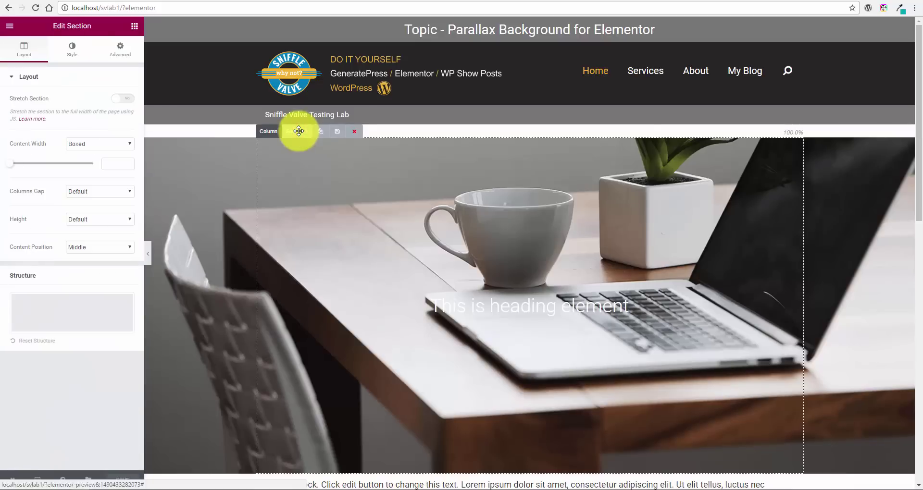
left_click(121, 48)
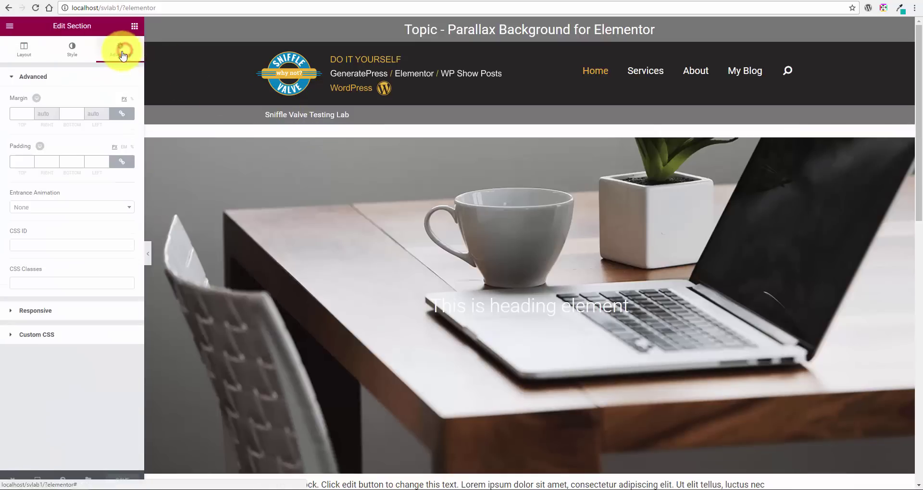
left_click(54, 283)
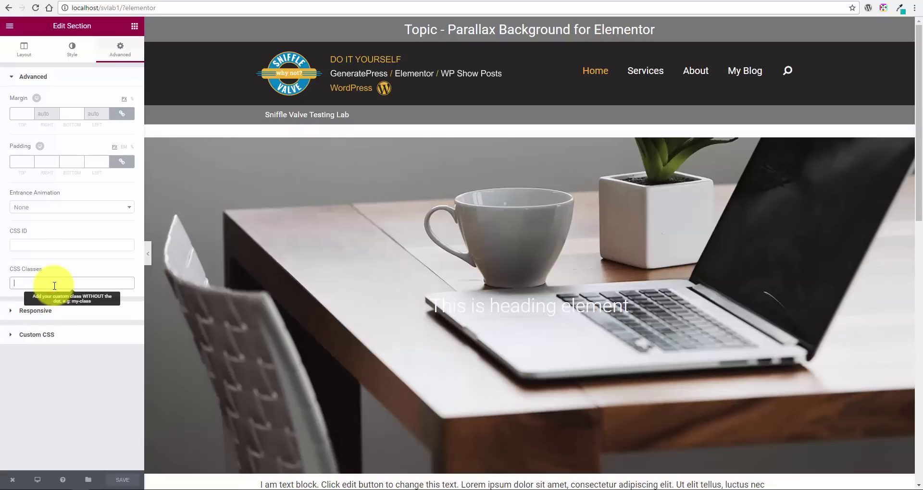
type("p")
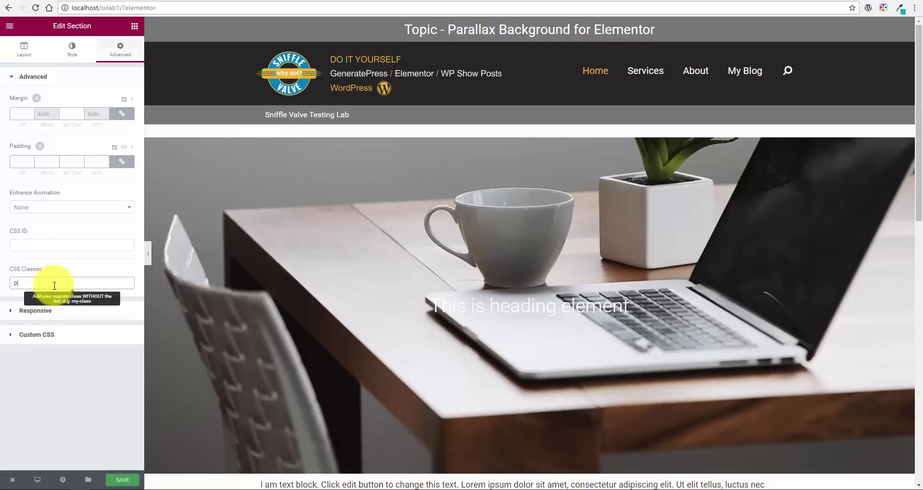
type("arallax")
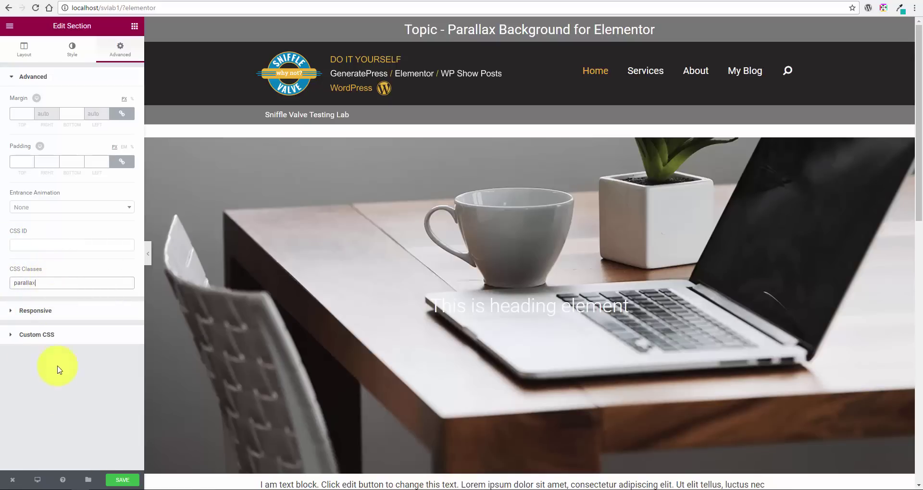
left_click(120, 480)
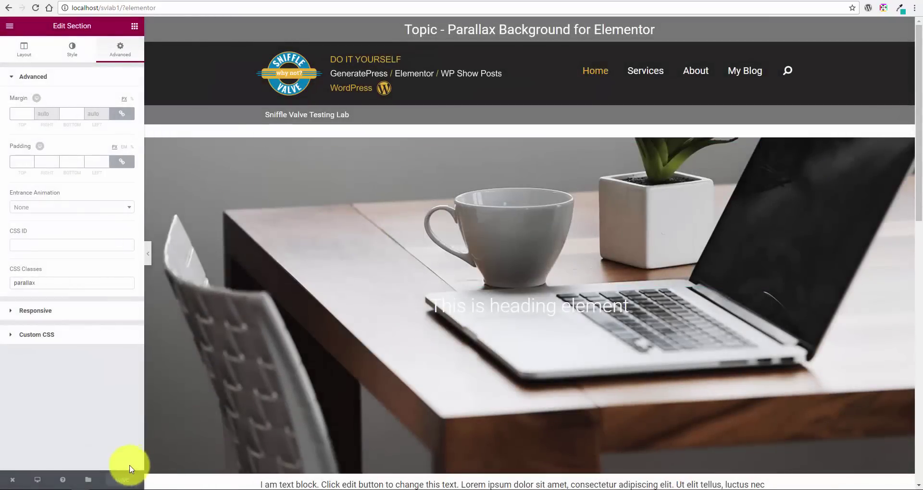
- Switch to the other browser and reload the live Home page to load the section's new "parallax" class
left_click(62, 479)
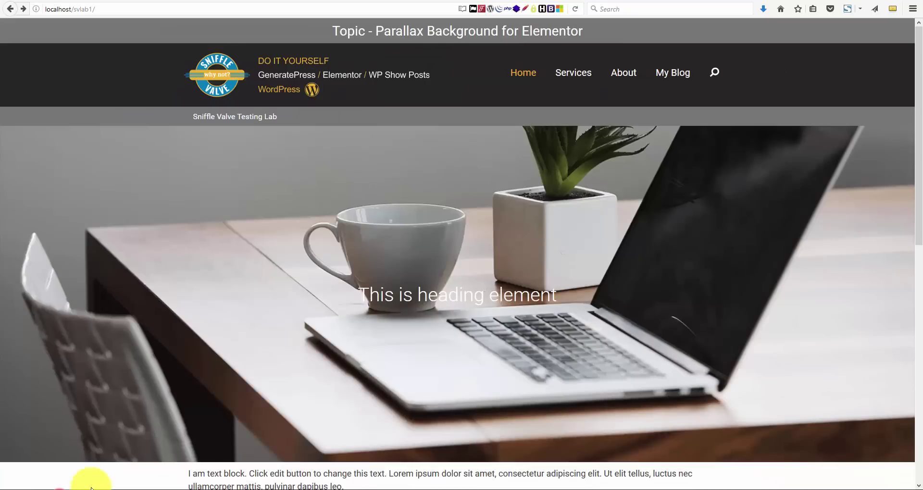
right_click(141, 375)
left_click(195, 382)
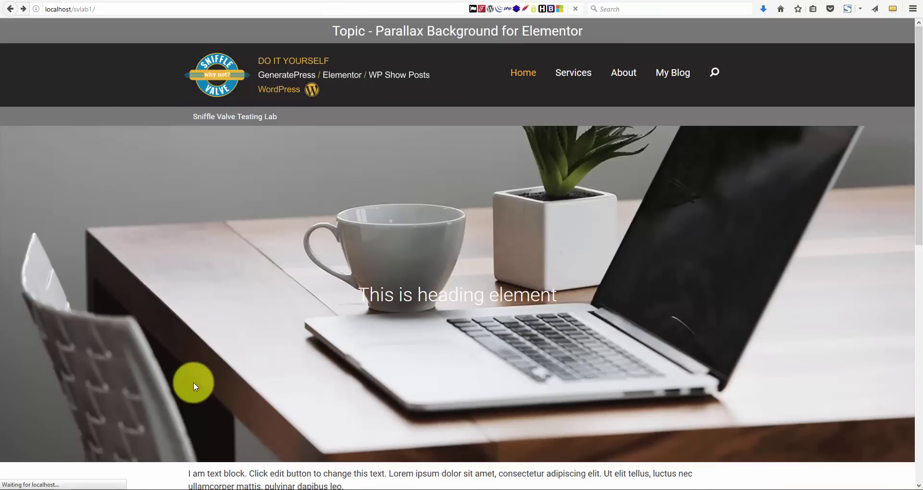
- Examine how the section's background image moves relative to the heading and text while going down and up the live Home page
scroll(235, 307, "down", 6)
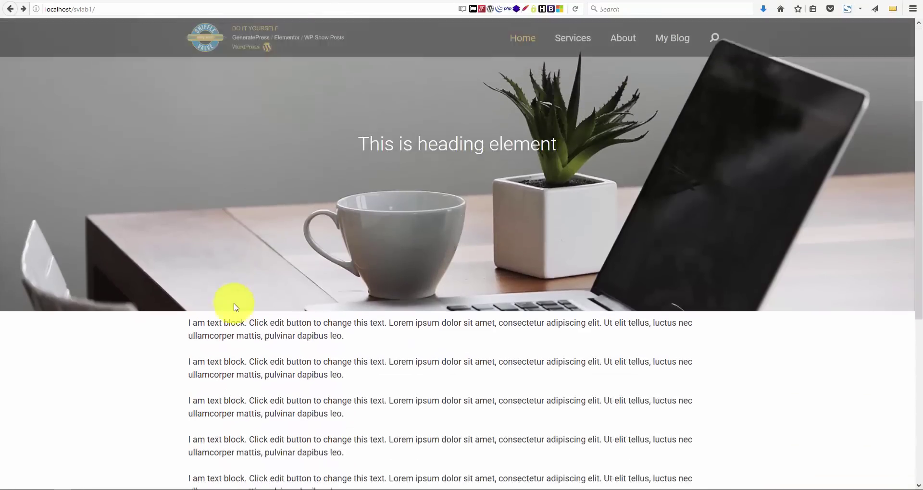
scroll(235, 307, "down", 3)
scroll(234, 305, "up", 5)
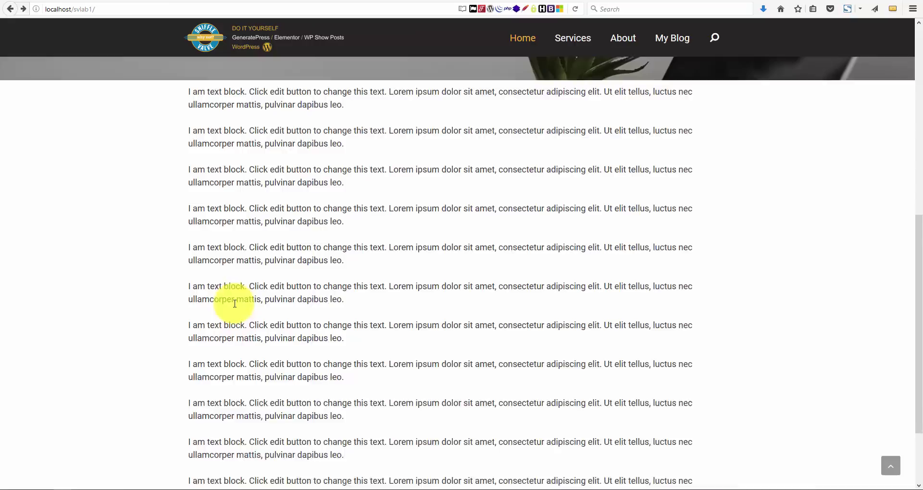
scroll(234, 304, "up", 6)
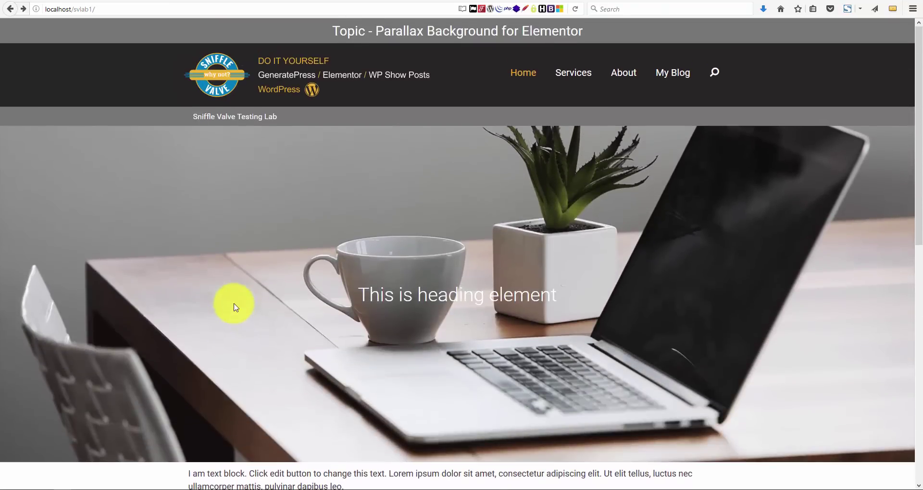
scroll(235, 307, "down", 8)
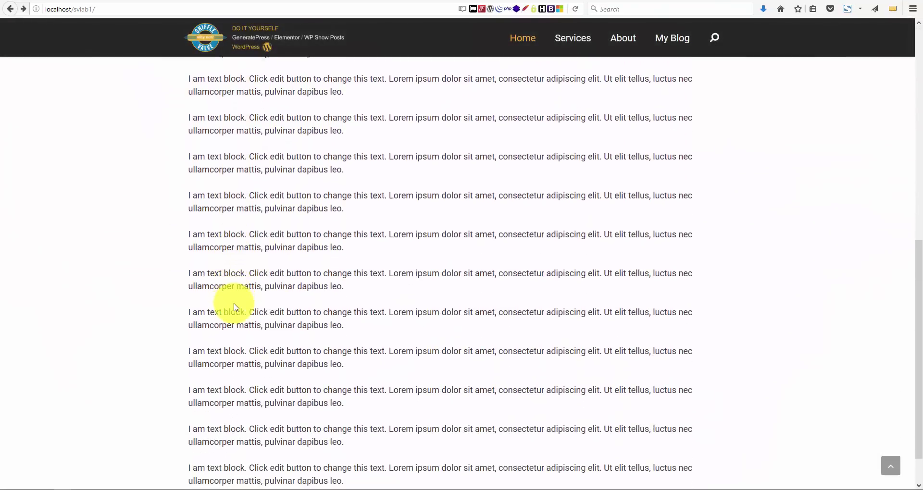
scroll(234, 304, "up", 8)
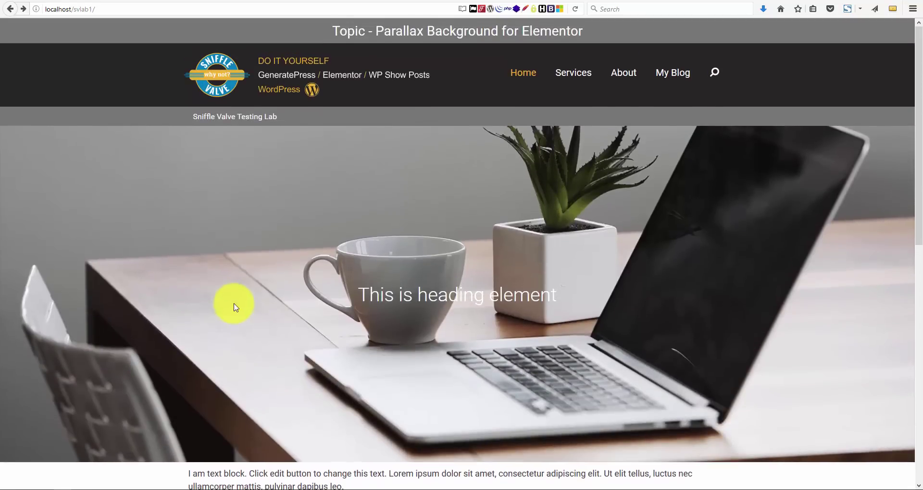
scroll(235, 306, "down", 5)
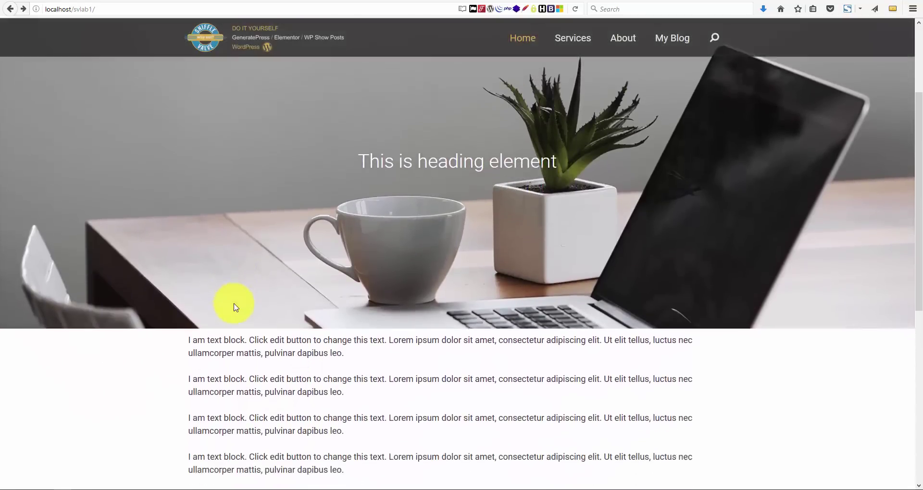
scroll(234, 304, "down", 6)
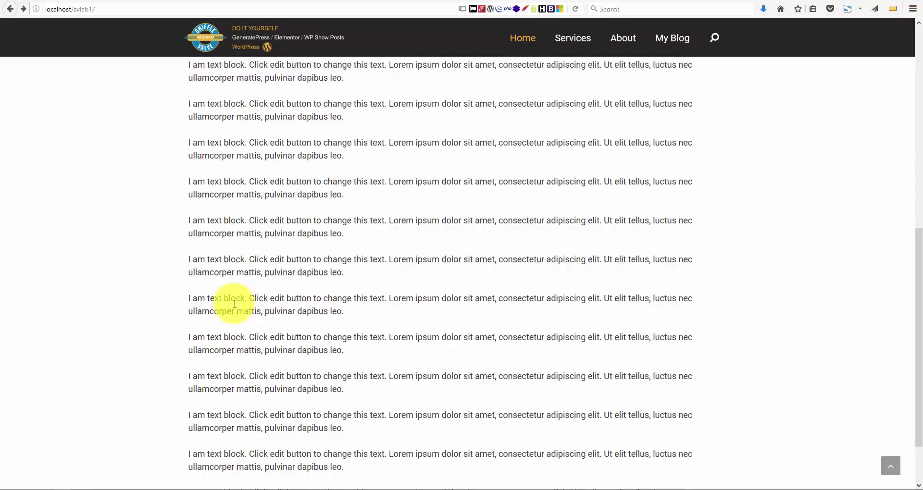
scroll(234, 303, "up", 8)
scroll(234, 303, "up", 5)
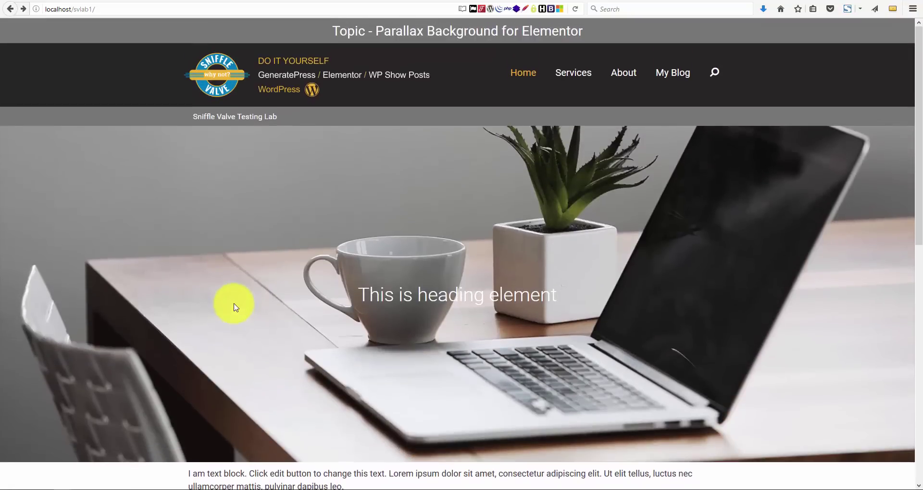